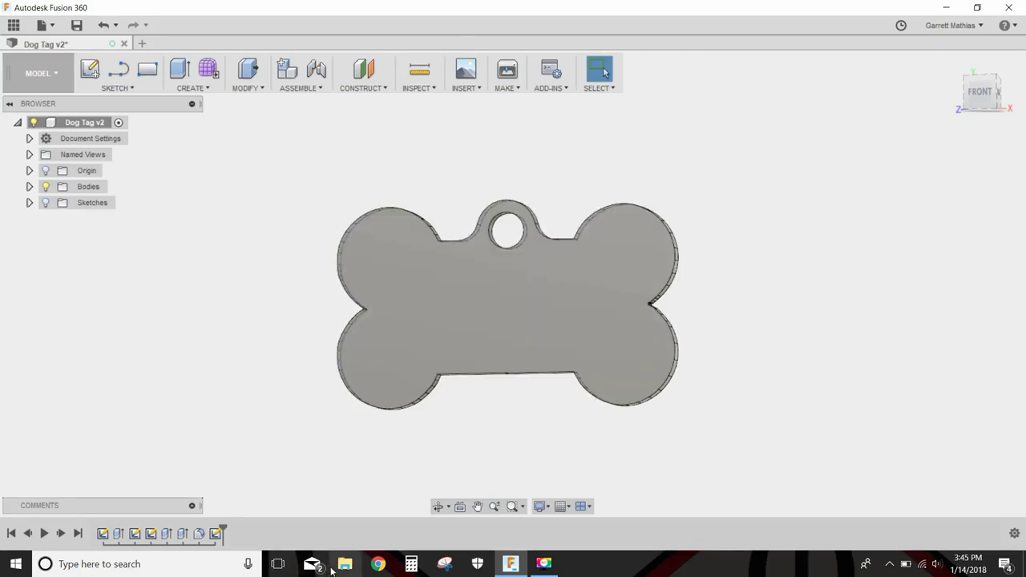
Step: Examine the finished bone-shaped dog tag model and its reference outline picture download.png
scroll(578, 371, "down", 1)
middle_click_drag(576, 370, 471, 348)
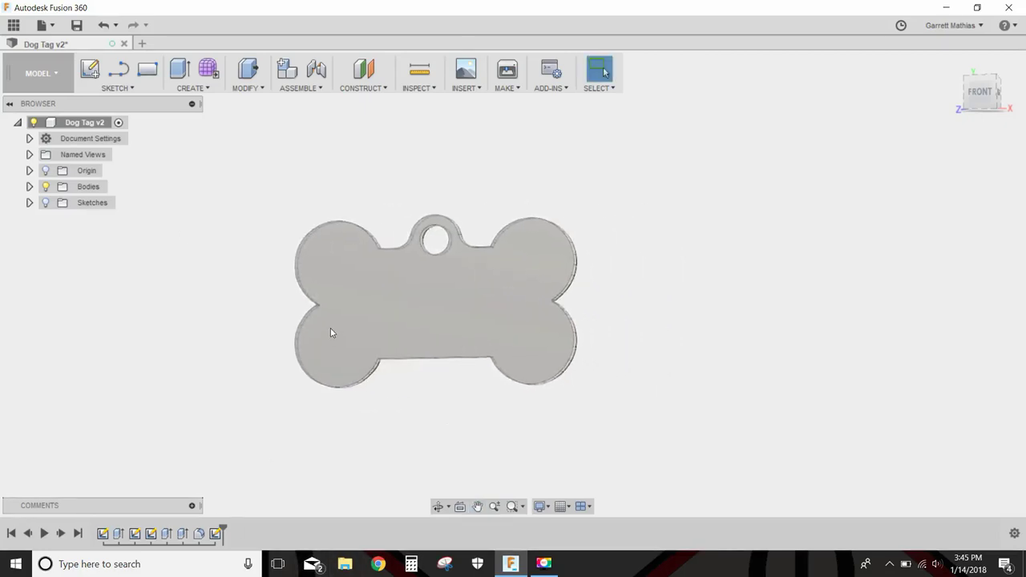
middle_click_drag(397, 320, 360, 238, "shift")
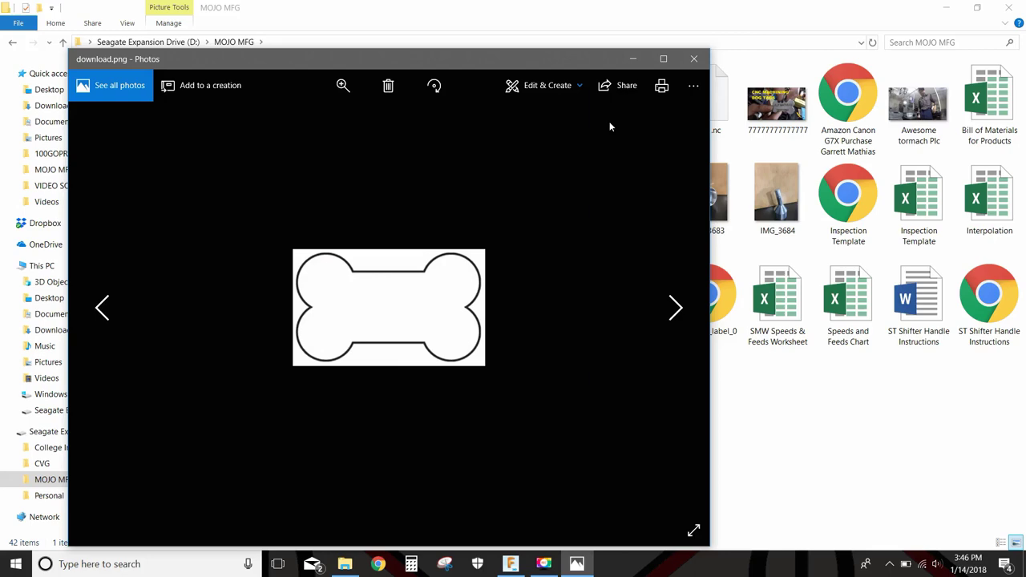
left_click(692, 59)
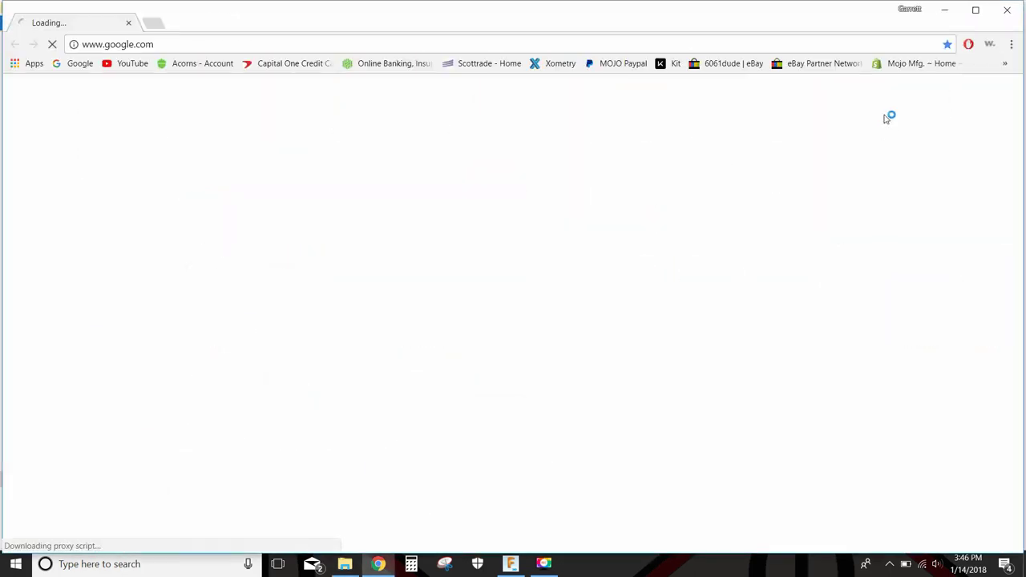
Step: Open vectorization.org in Chrome and locate the bone image "download" in the MOJO MFG folder without uploading it
left_click(1004, 63)
left_click(852, 100)
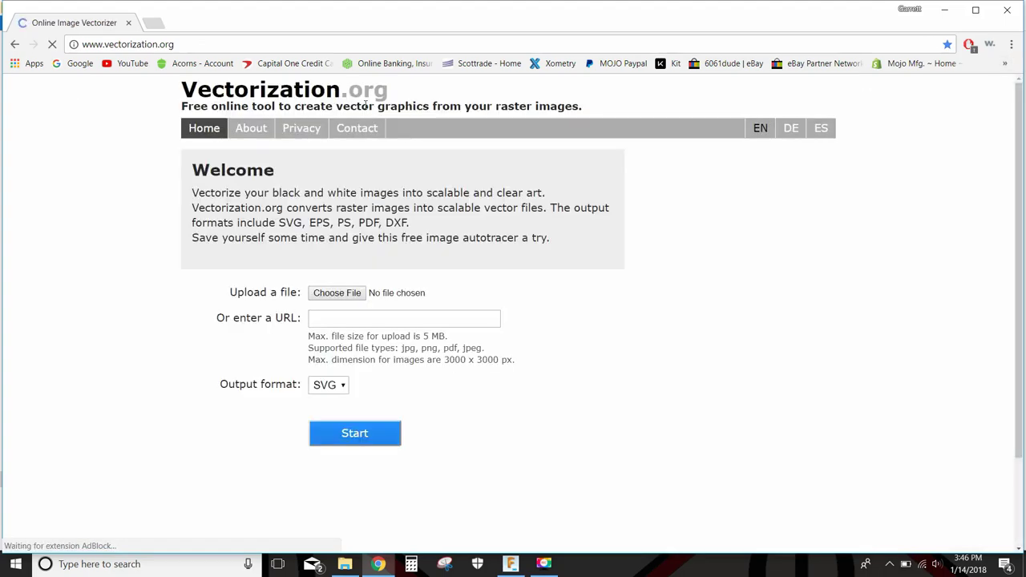
left_click(335, 292)
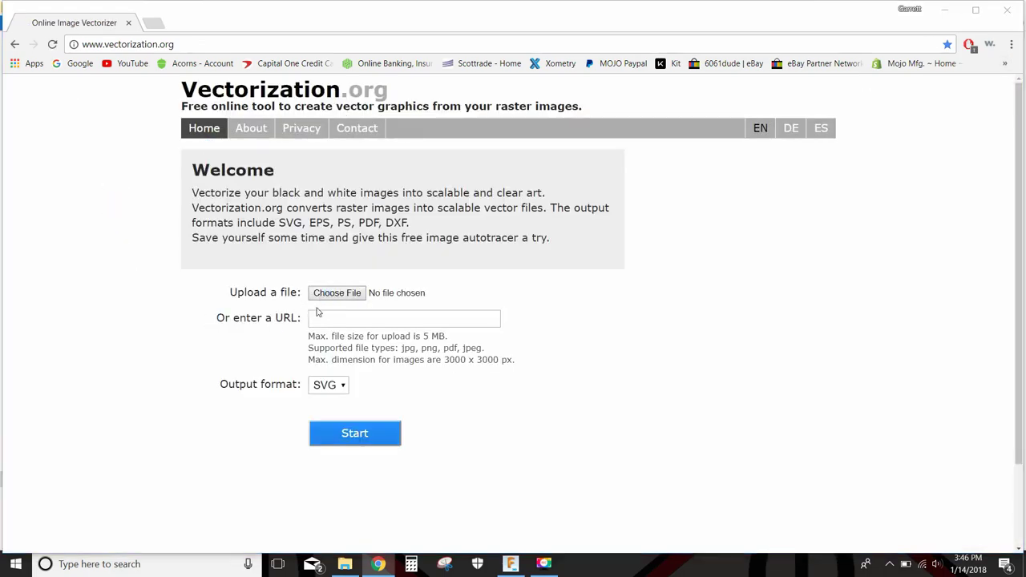
left_click(187, 168)
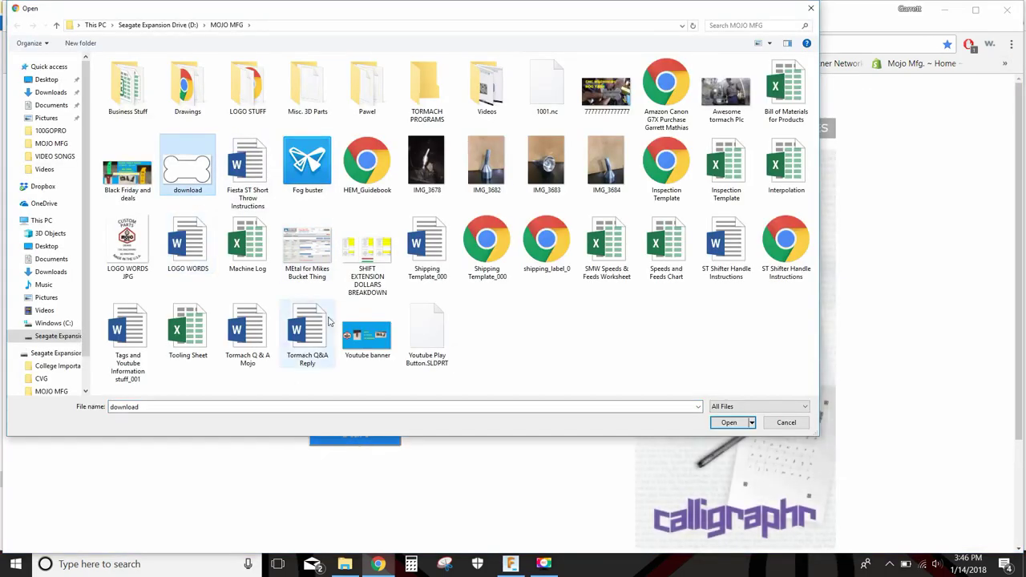
left_click(810, 10)
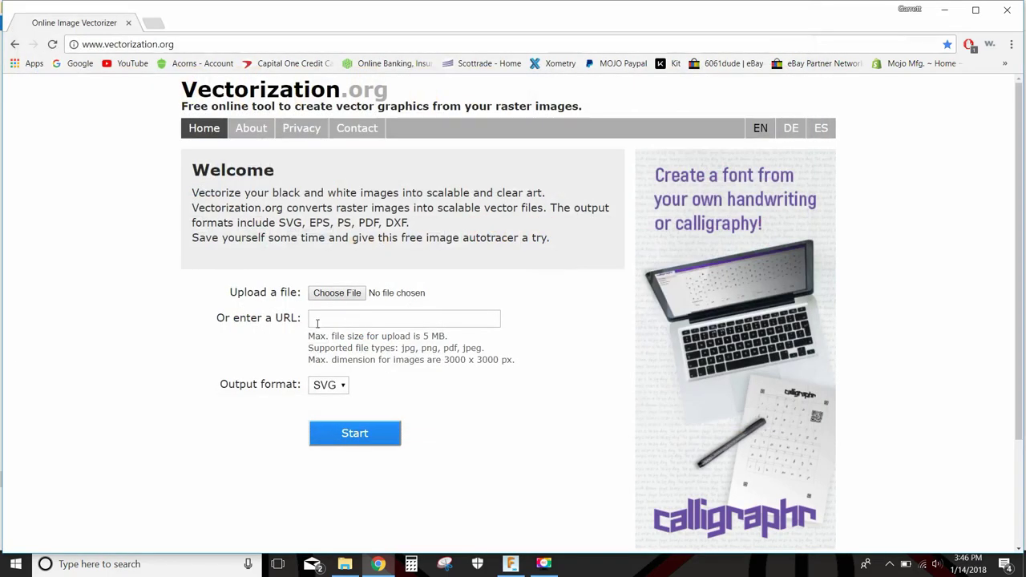
Step: Choose DXF as the vectorizer's output format, close the browser and return to Fusion 360
left_click(327, 385)
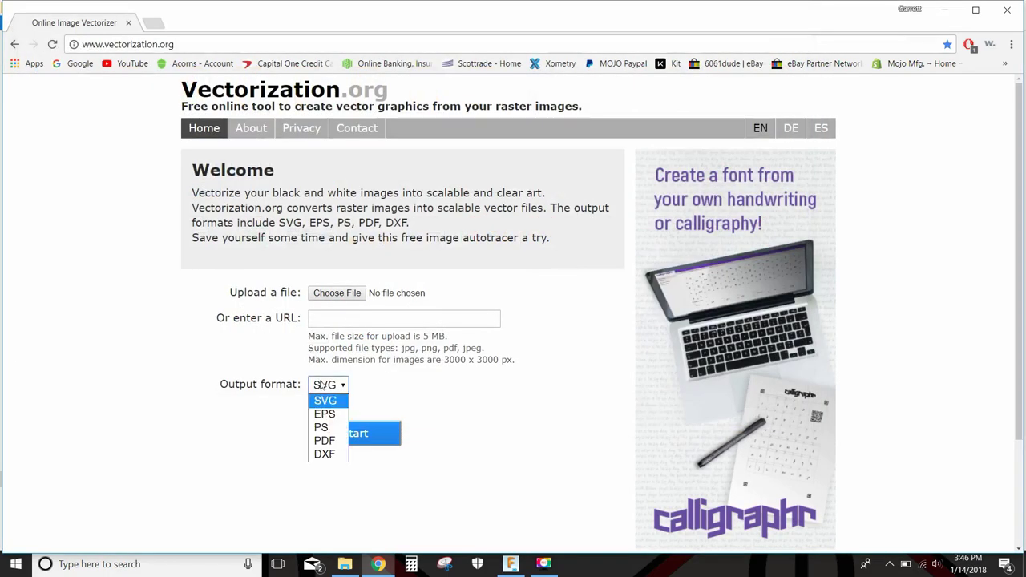
left_click(335, 455)
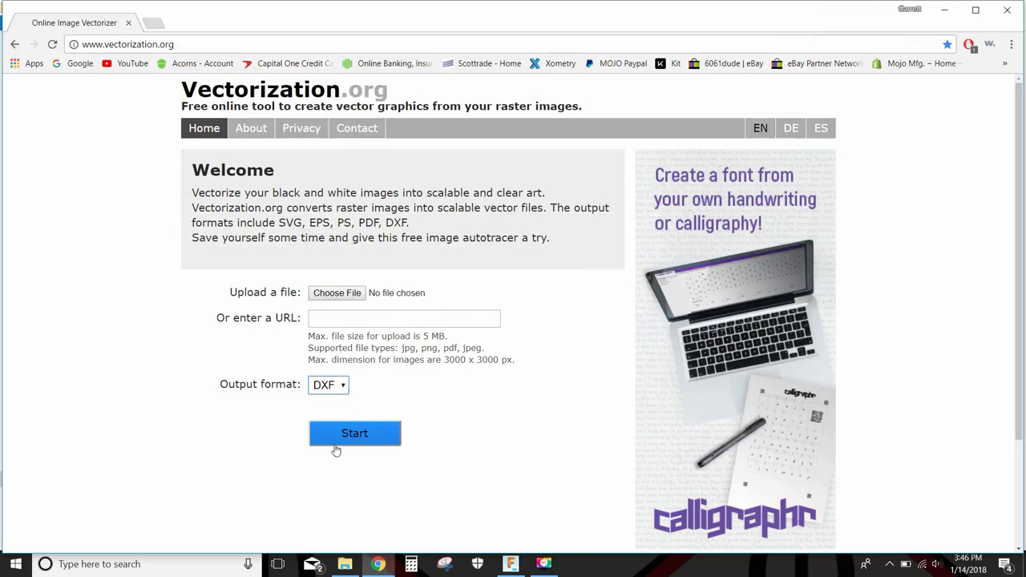
left_click(1008, 9)
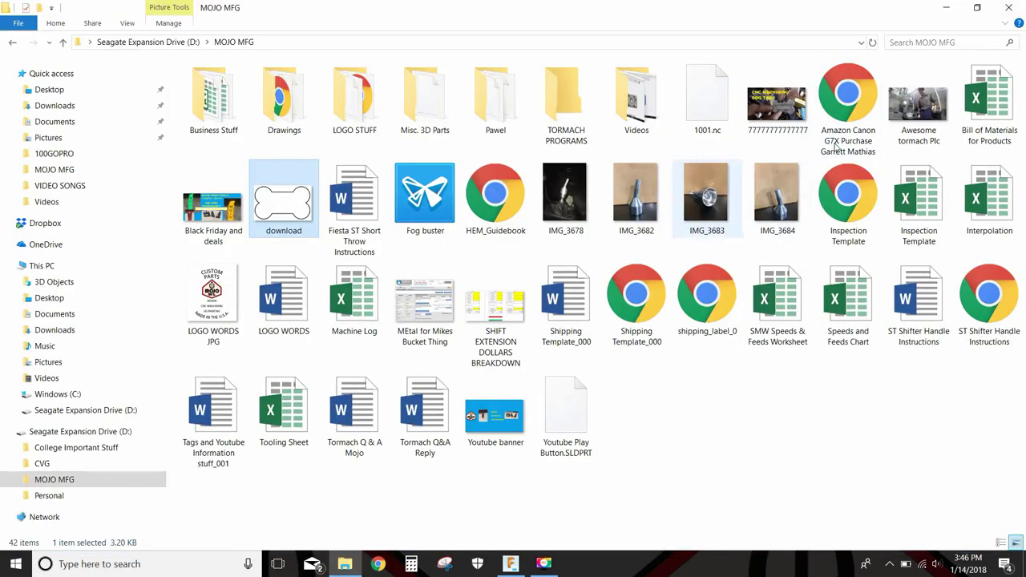
left_click(947, 11)
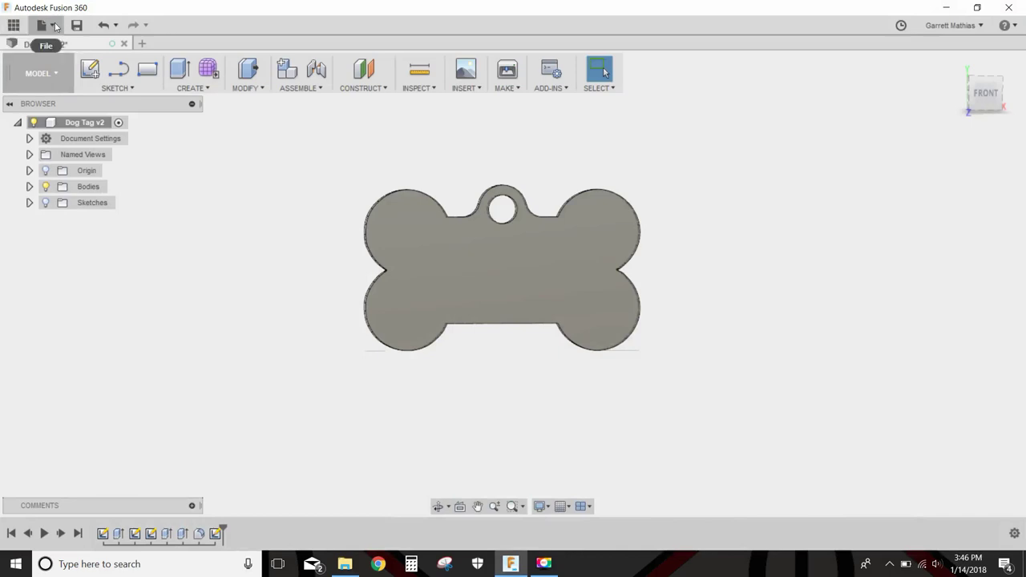
Step: Review the Insert DXF settings and locate download.dxf in the Downloads folder, leaving the command without inserting it
left_click(465, 88)
left_click(473, 168)
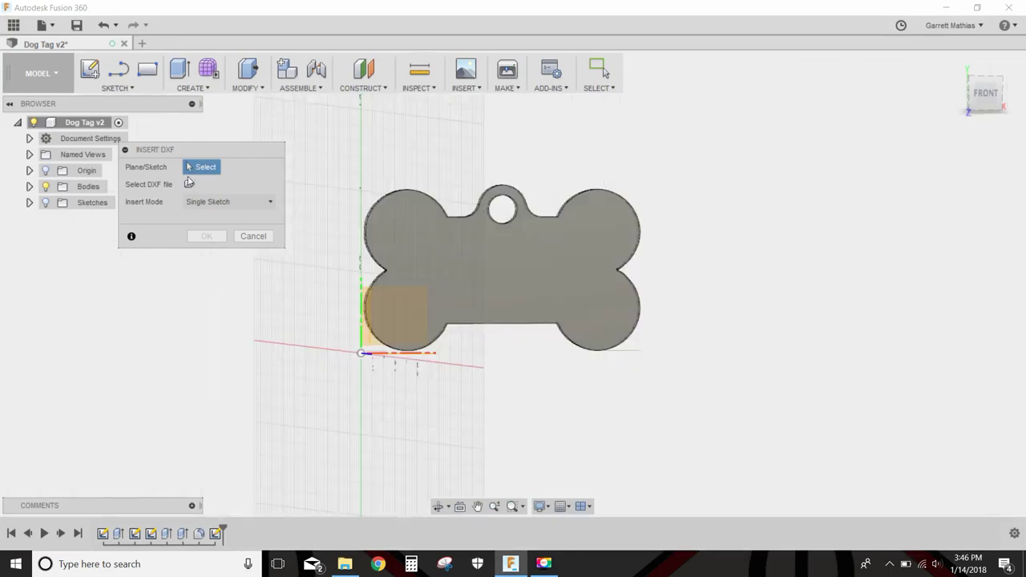
left_click(189, 185)
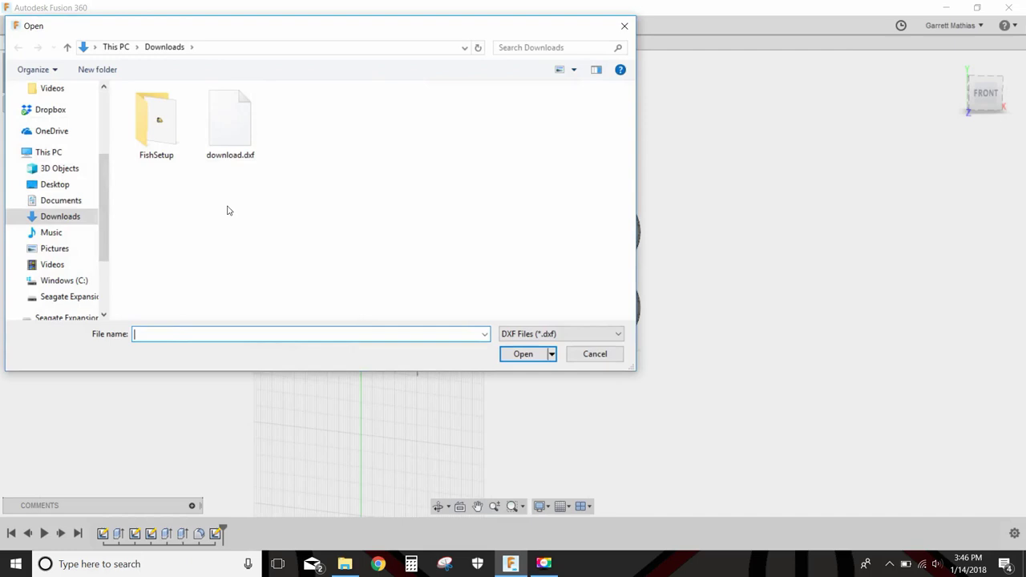
left_click(256, 162)
left_click(624, 26)
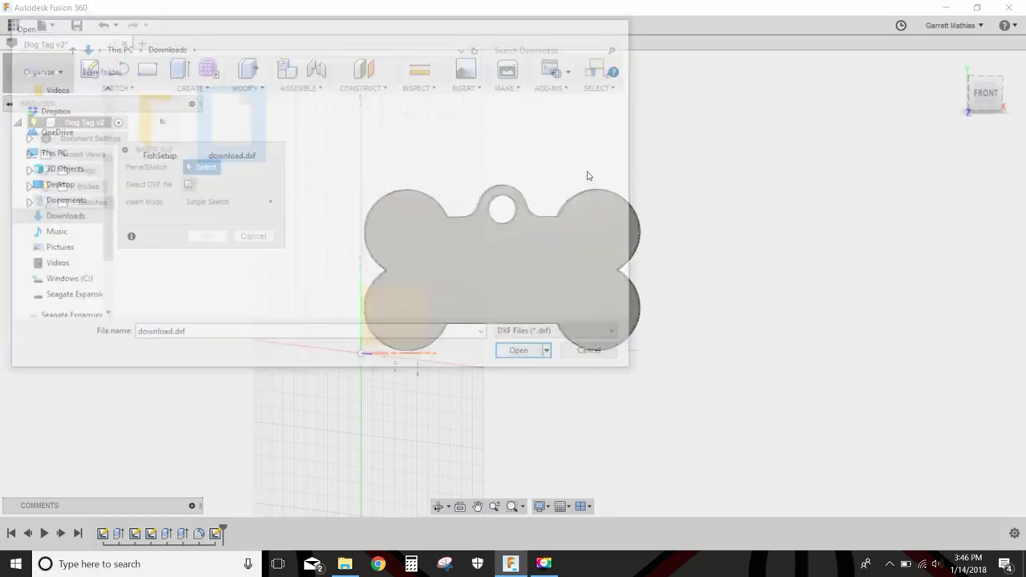
left_click(253, 236)
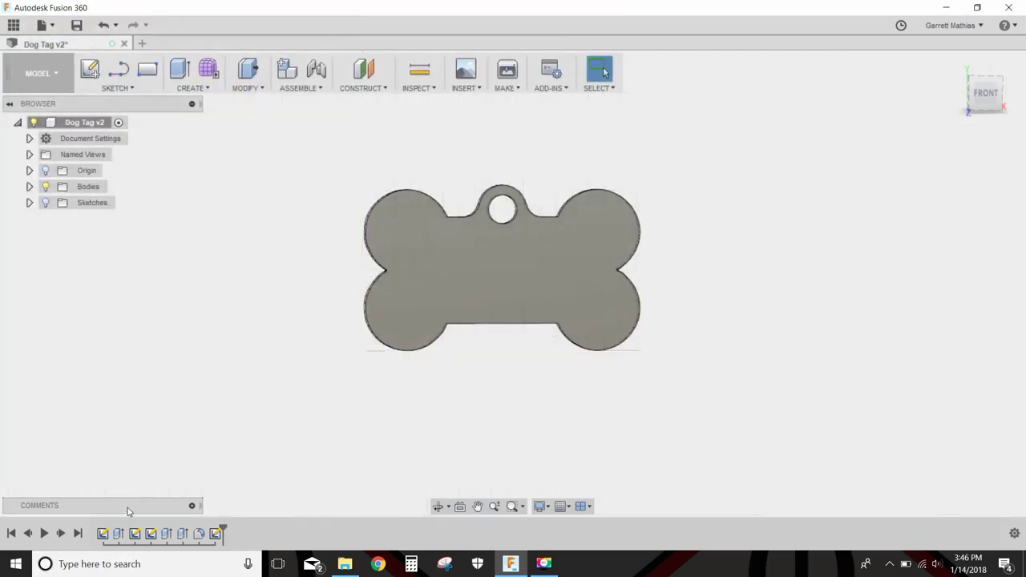
Step: Open the first sketch in the design history to examine the imported bone outline, and exit the sketch
double_click(103, 533)
double_click(103, 533)
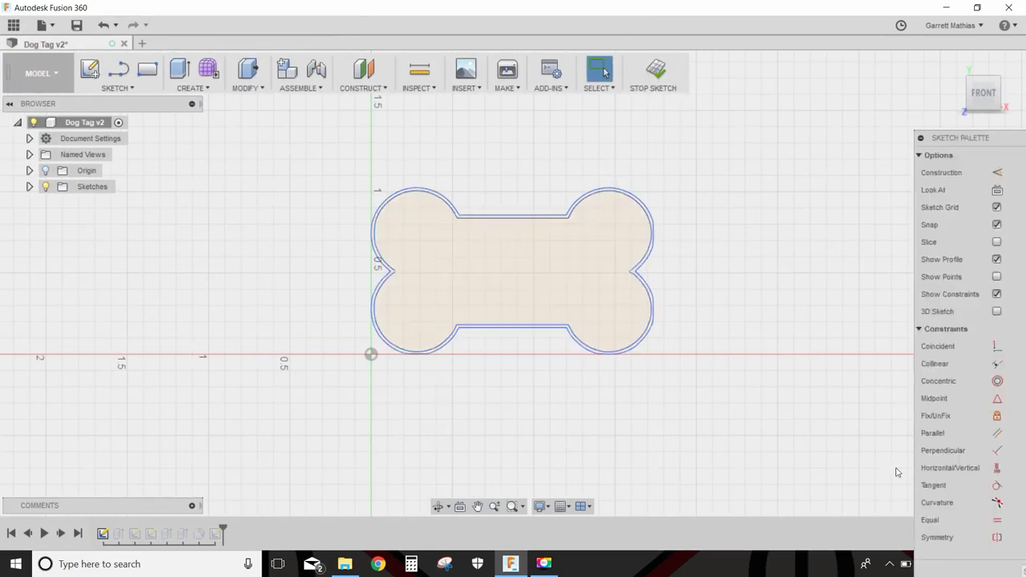
left_click(654, 70)
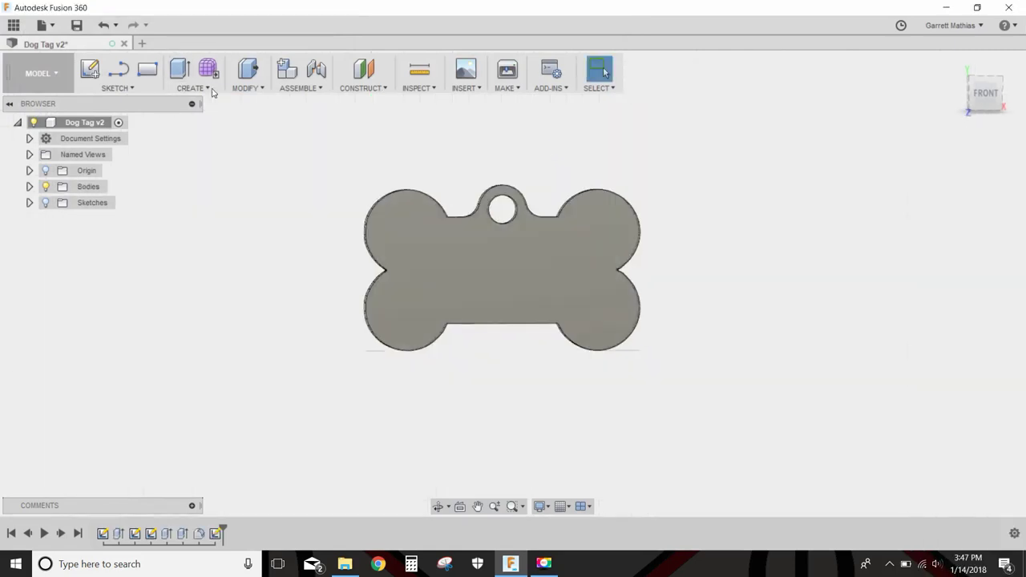
Step: Inspect the Extrude settings and the sketch of concentric circles that defines the tag's hanging loop, leaving both unchanged
left_click(180, 69)
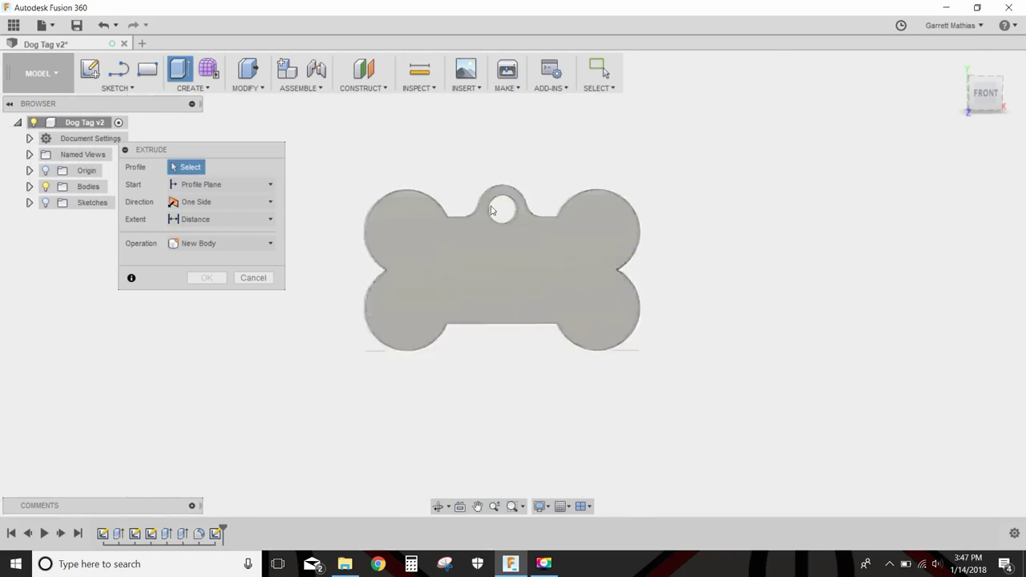
scroll(492, 210, "up", 3)
left_click(150, 533)
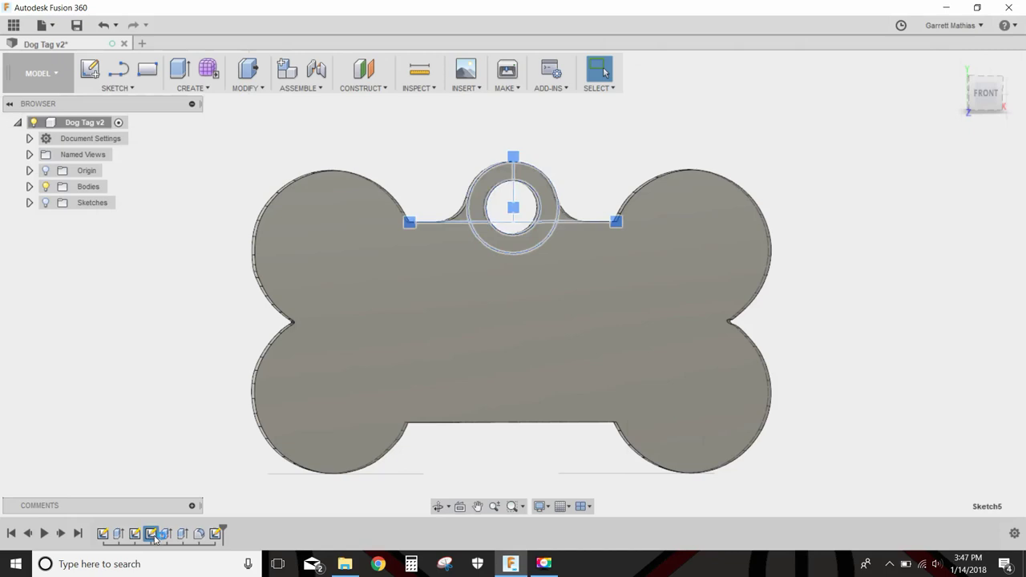
double_click(155, 537)
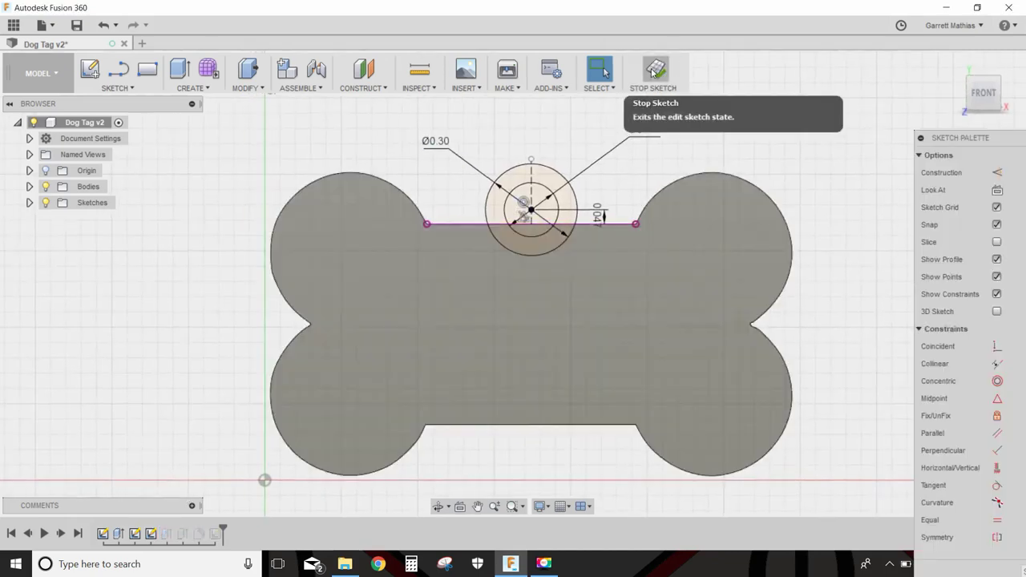
left_click(653, 70)
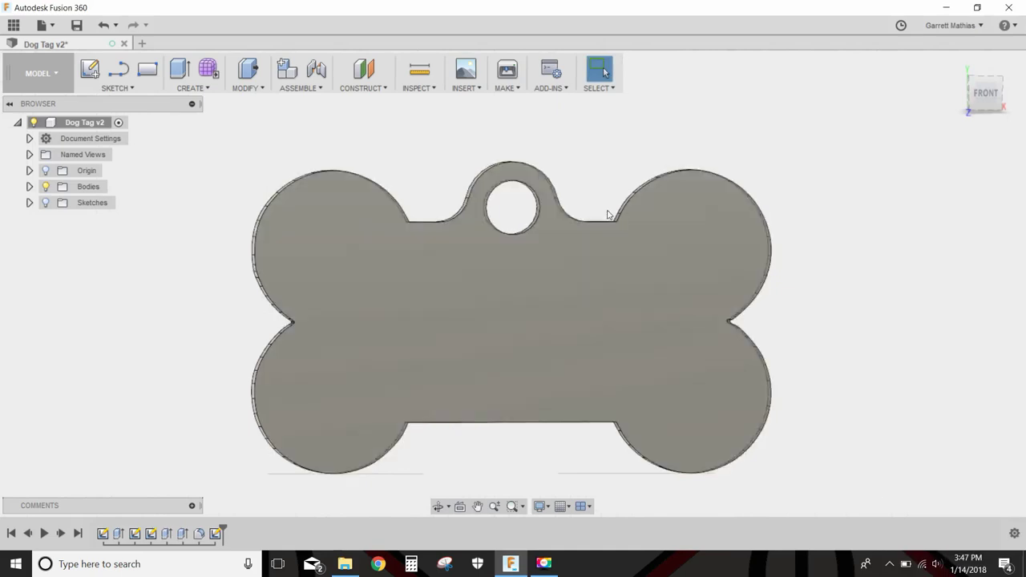
Step: Switch to the CAM workspace and open the stock settings of Setup1
left_click(37, 73)
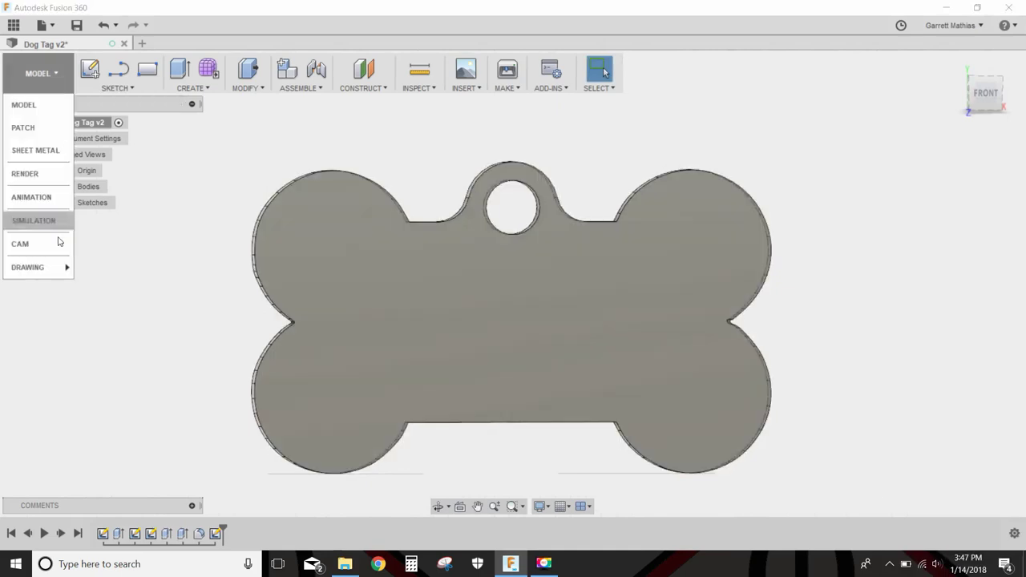
left_click(41, 241)
left_click(85, 202)
right_click(85, 202)
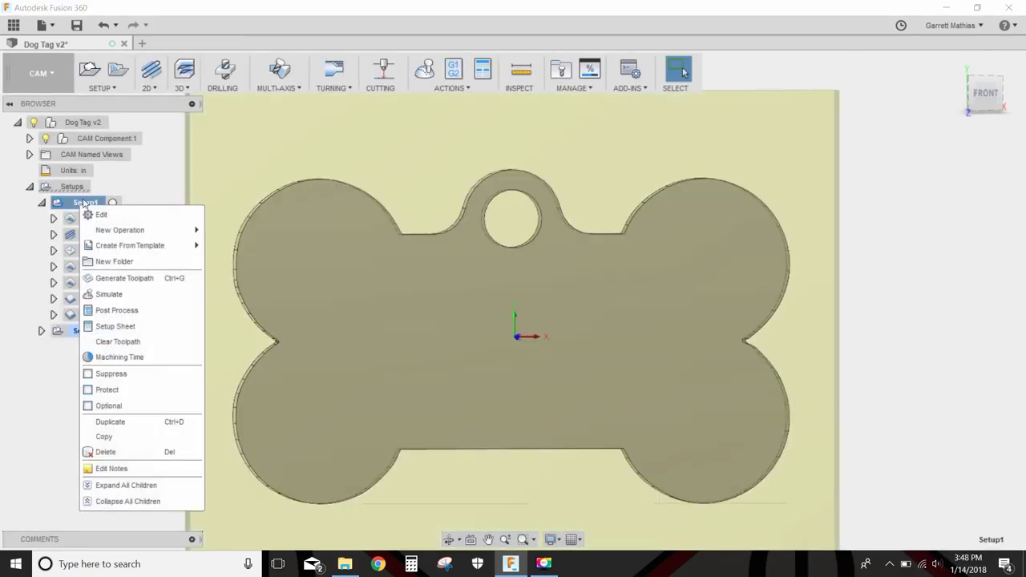
left_click(115, 217)
left_click(142, 54)
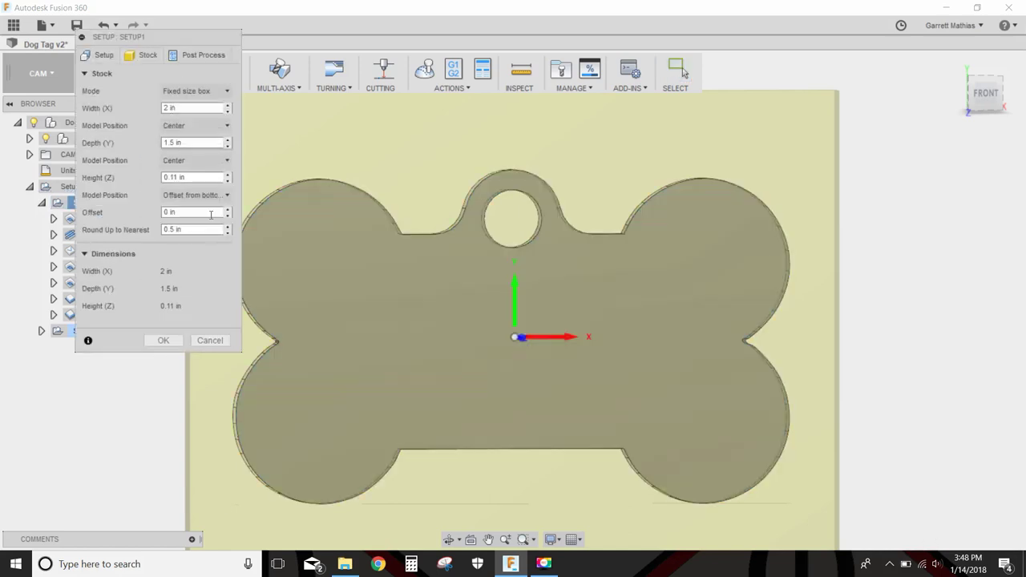
Step: Review the fixed-size stock box's height, depth and width around the tag, and leave the setup without changes
left_click_drag(188, 177, 73, 180)
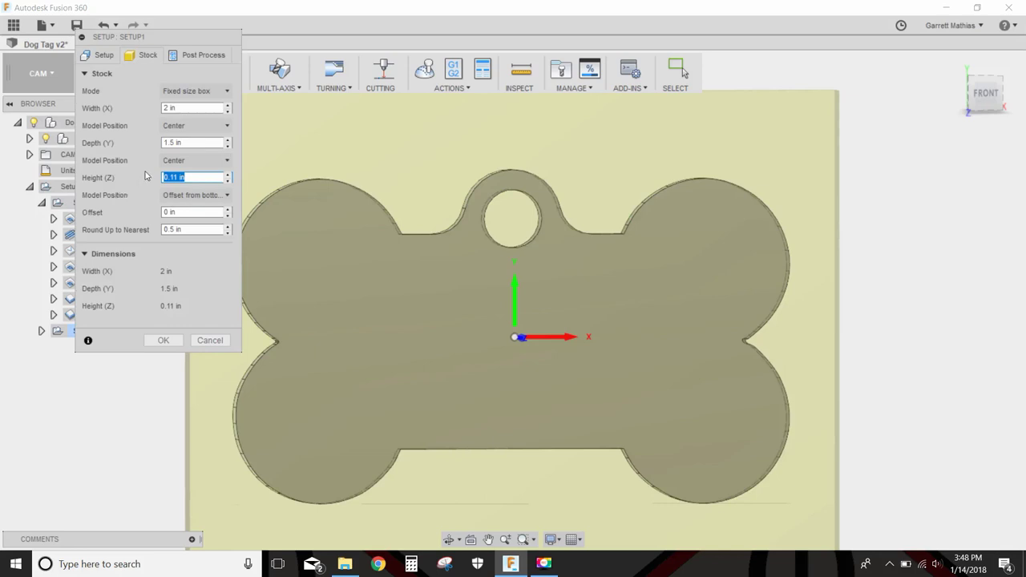
left_click(181, 143)
scroll(393, 221, "down", 3)
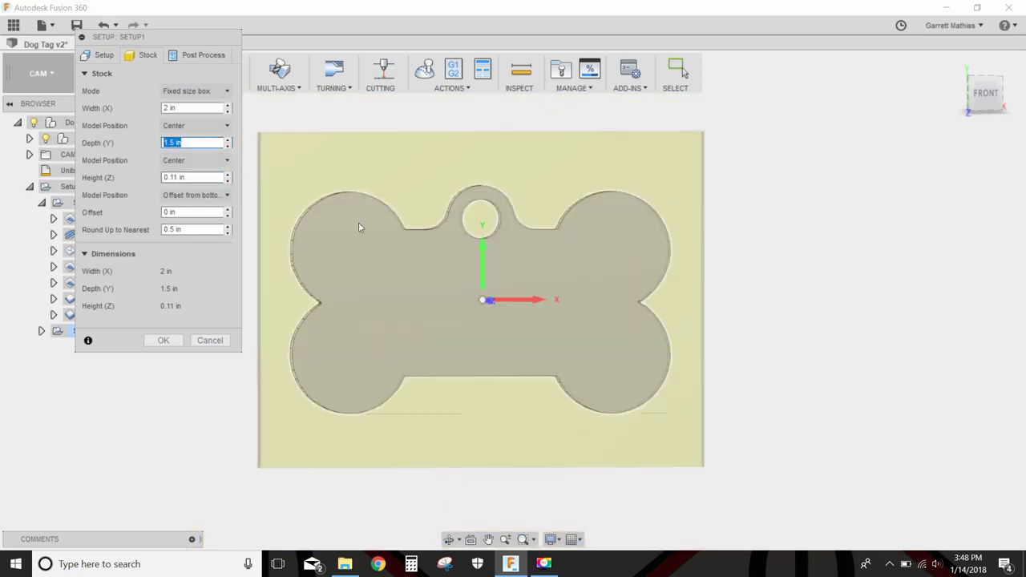
middle_click_drag(369, 227, 444, 225)
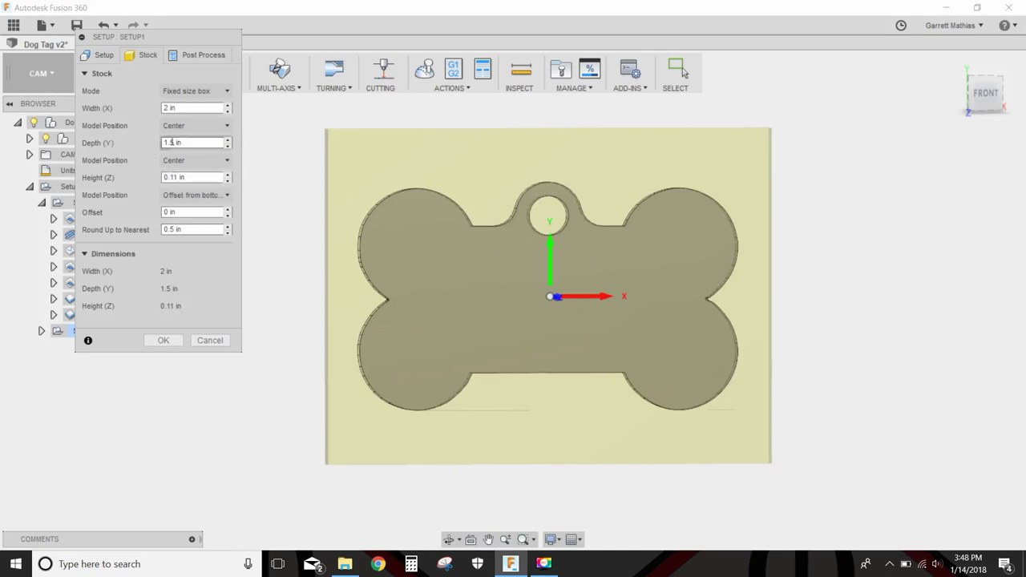
left_click(191, 107)
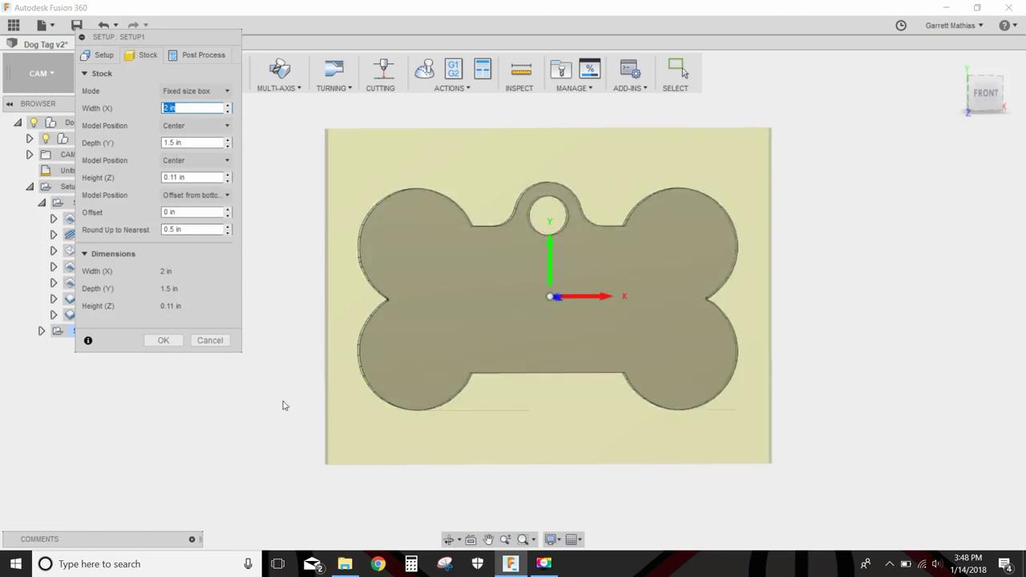
left_click(210, 343)
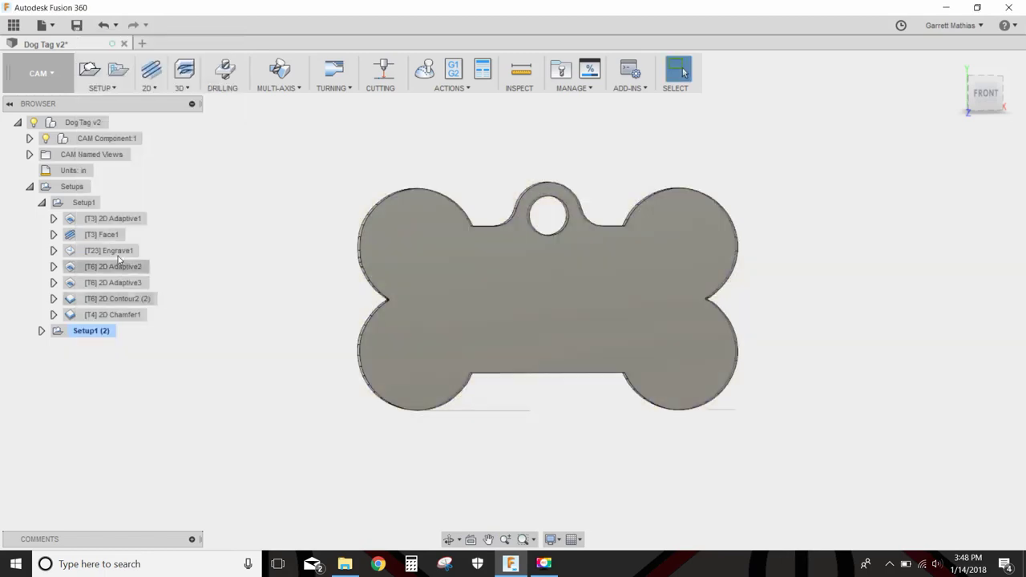
Step: Examine the 2D Adaptive1 toolpath over the tag from the front, edge-on and at an angle
left_click(112, 219)
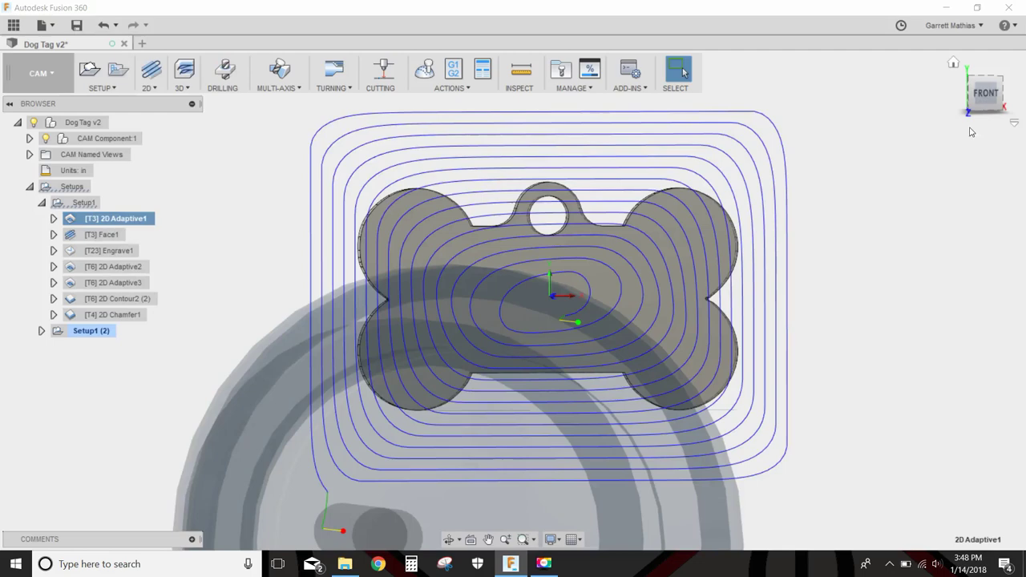
left_click(994, 114)
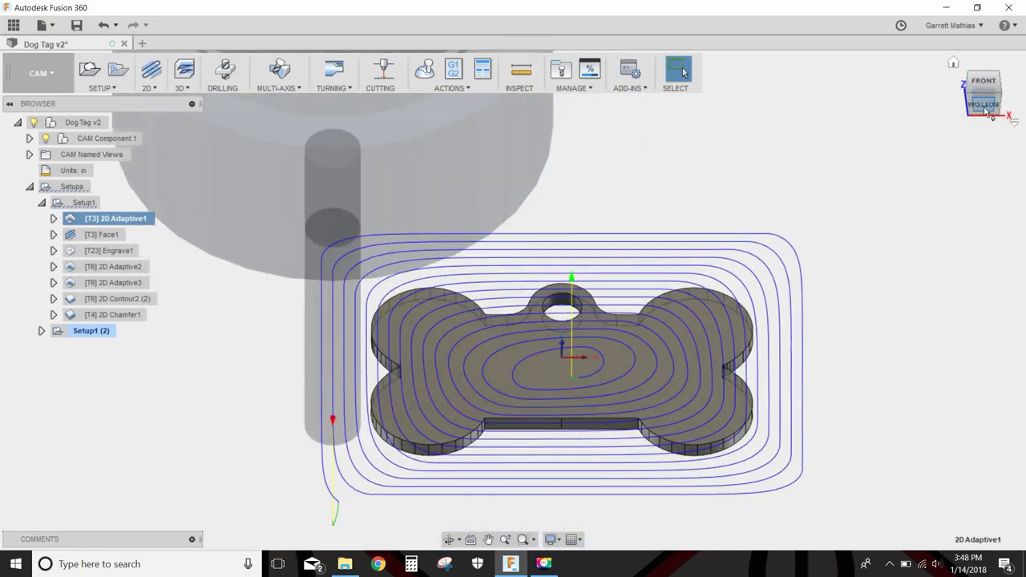
scroll(404, 413, "up", 3)
scroll(357, 383, "down", 3)
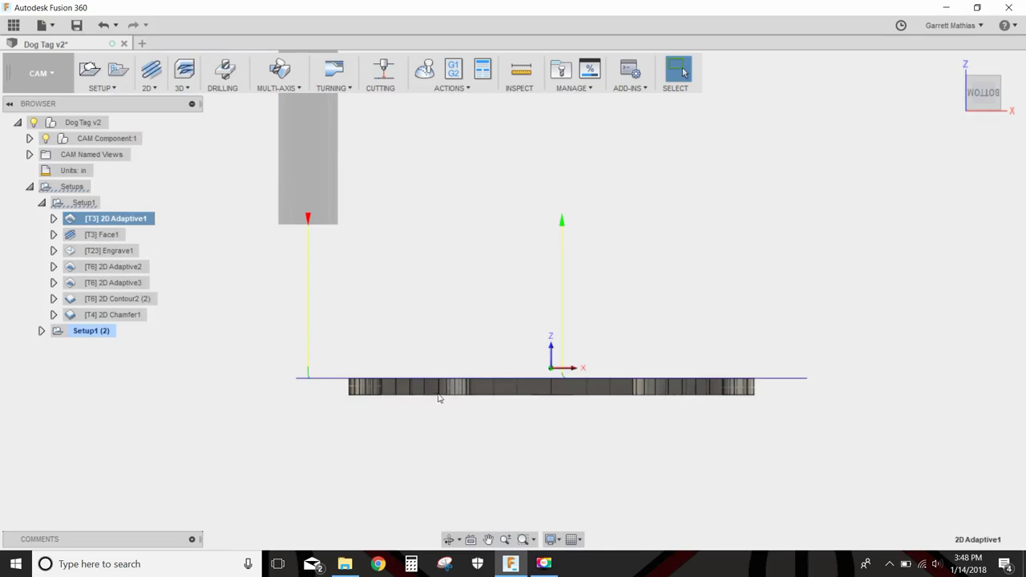
scroll(312, 382, "up", 3)
scroll(454, 348, "down", 3)
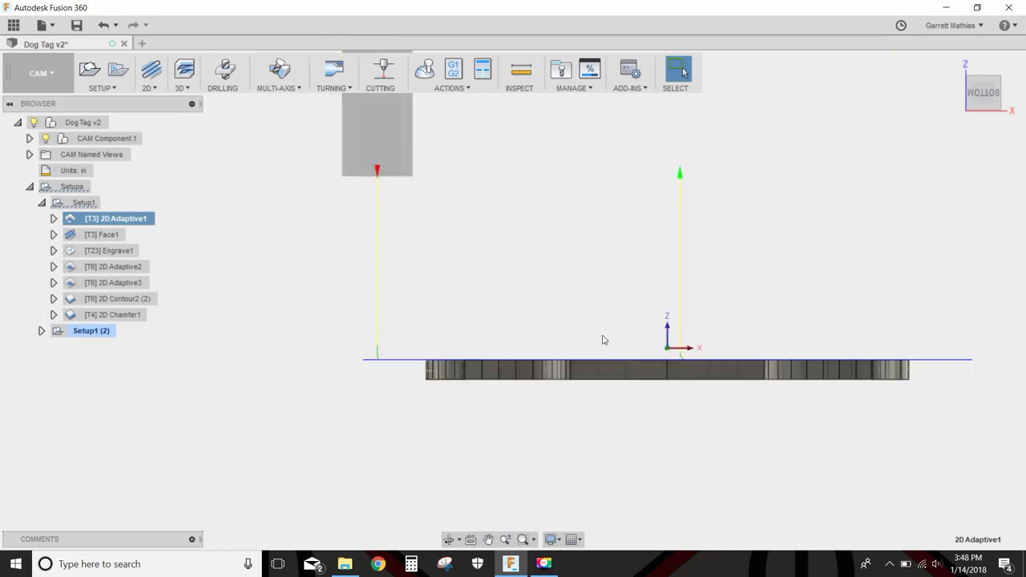
middle_click_drag(603, 339, 533, 312)
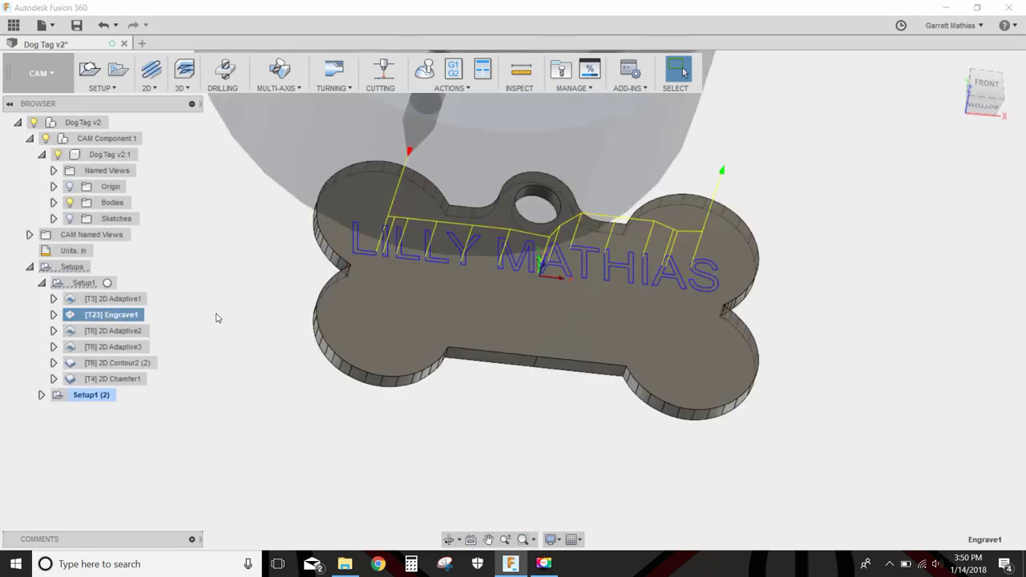
Step: Look through the sketch commands in the Model workspace, including Text, and return to the CAM workspace
left_click(39, 73)
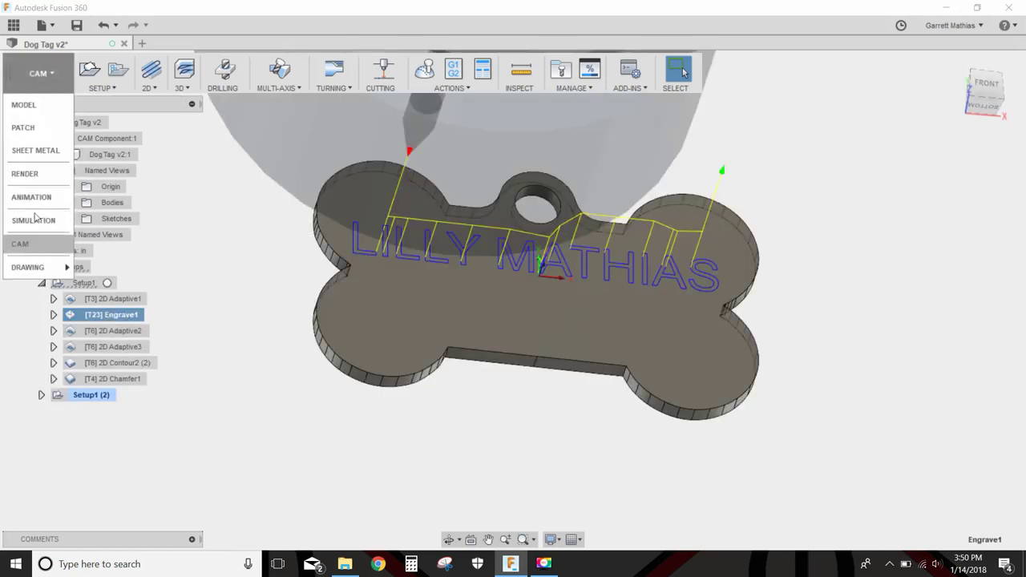
left_click(26, 107)
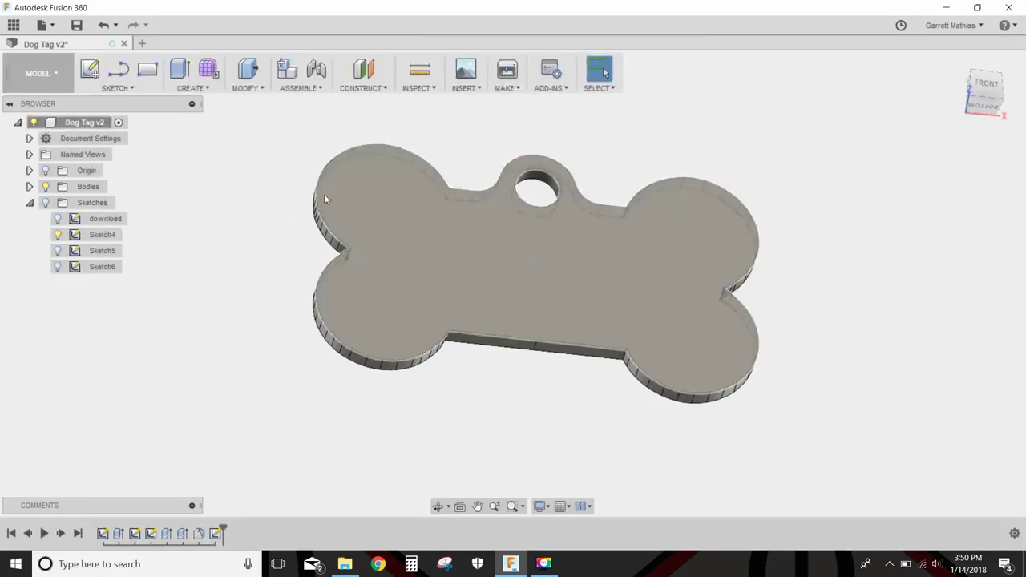
left_click(118, 90)
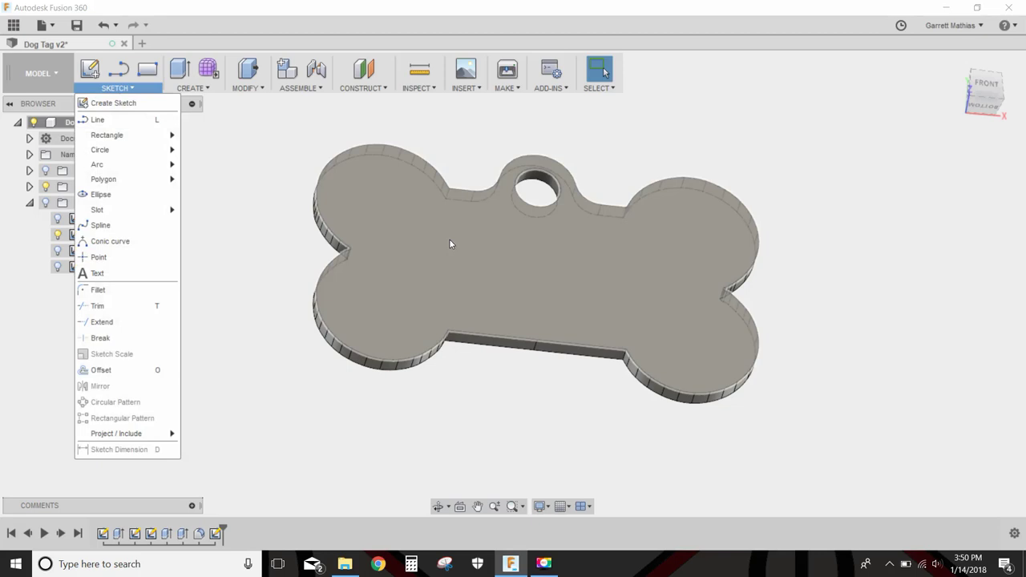
left_click(38, 73)
left_click(55, 237)
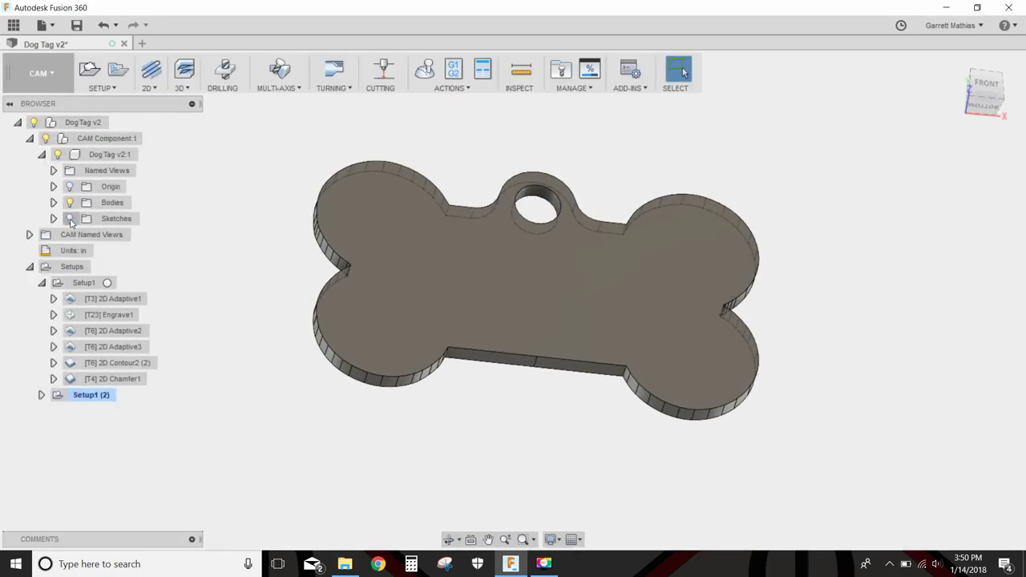
Step: Show the tag's sketches and review the lettering contours selected in Engrave1, leaving the operation unchanged
left_click(70, 218)
left_click(113, 314)
right_click(112, 314)
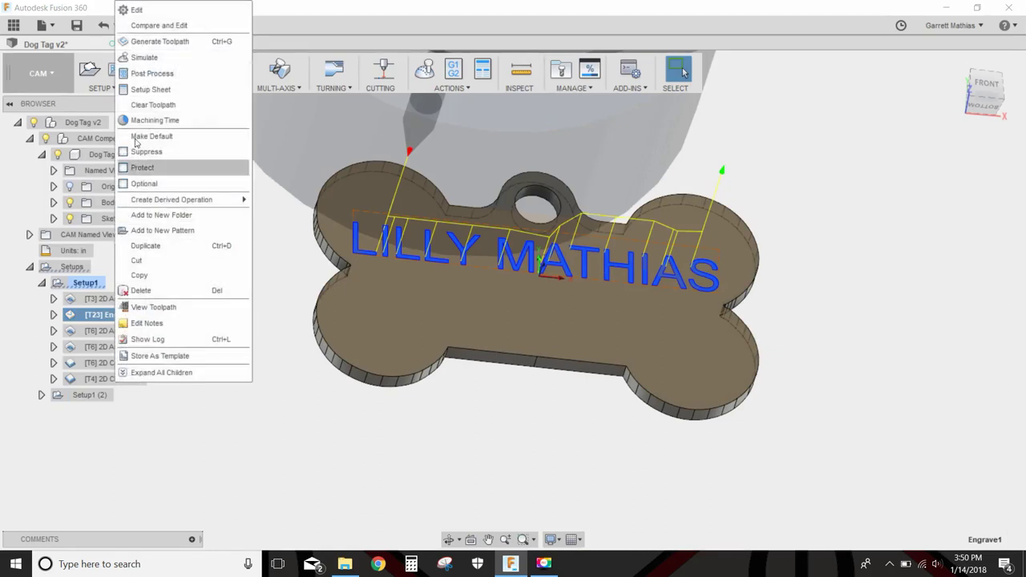
left_click(177, 9)
left_click(103, 55)
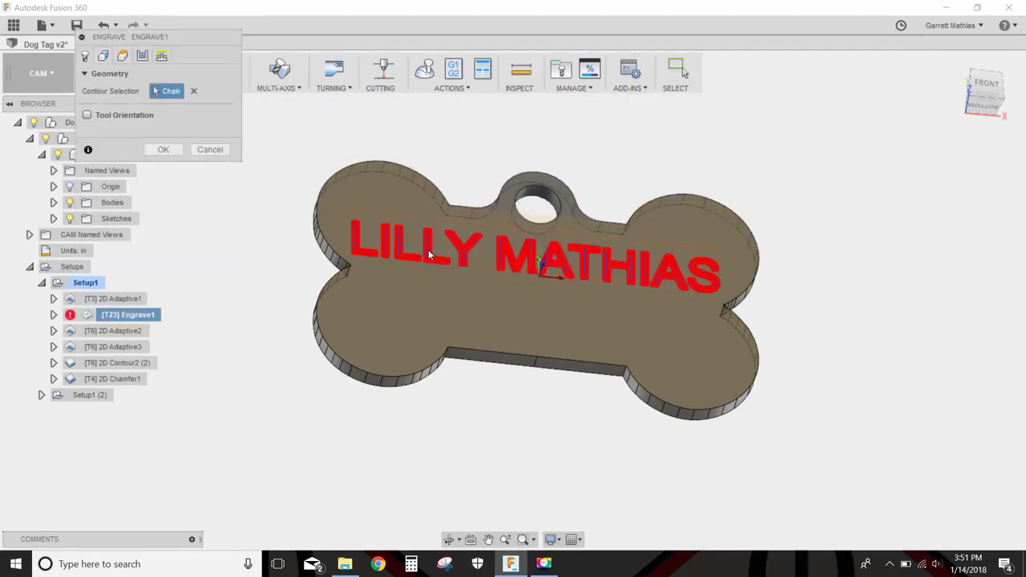
left_click(210, 149)
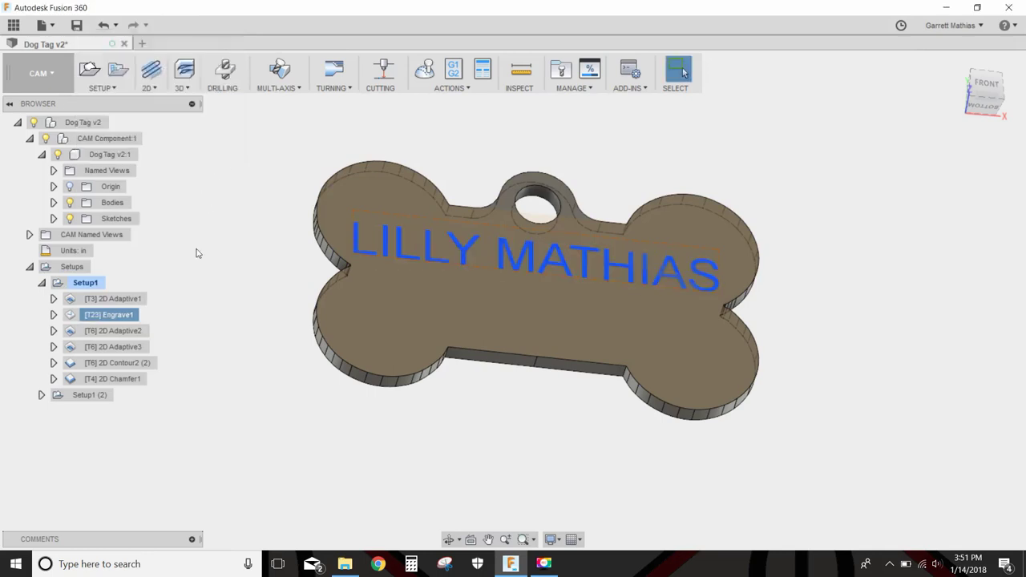
Step: Review the tool, heights and linking settings of Engrave1, and close the operation without changes
right_click(112, 314)
left_click(177, 9)
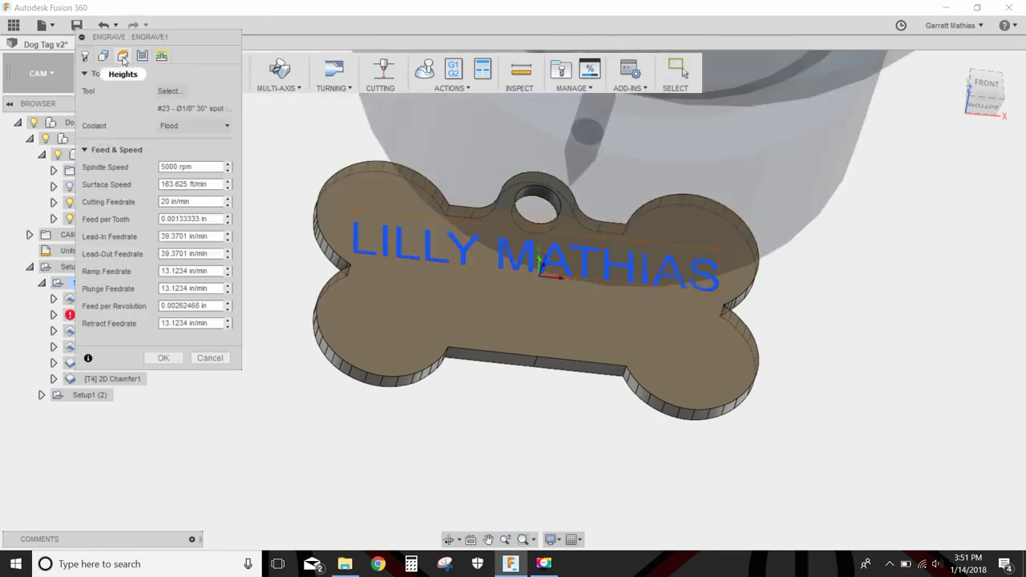
left_click(123, 55)
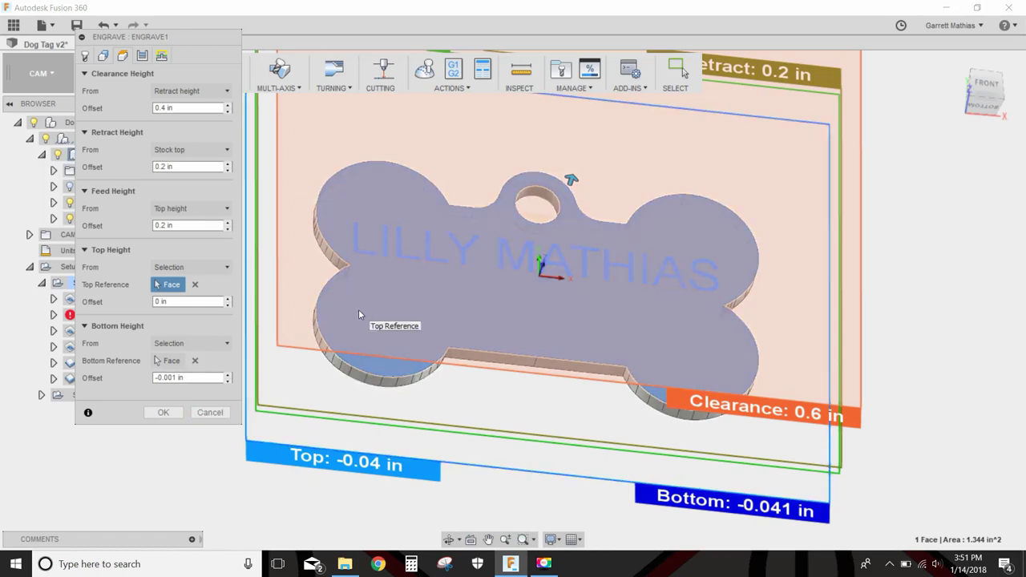
left_click(161, 56)
left_click(215, 205)
Step: Review the feeds and speeds, passes and pocket selection of 2D Adaptive2 for the loop hole, leaving all values as they are
left_click(124, 335)
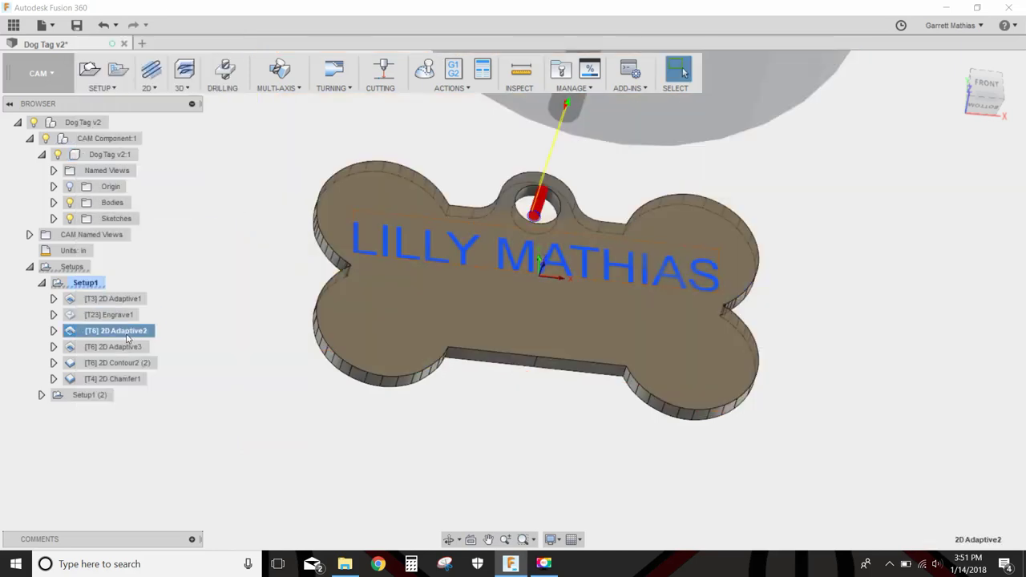
right_click(124, 336)
left_click(164, 11)
scroll(529, 205, "up", 3)
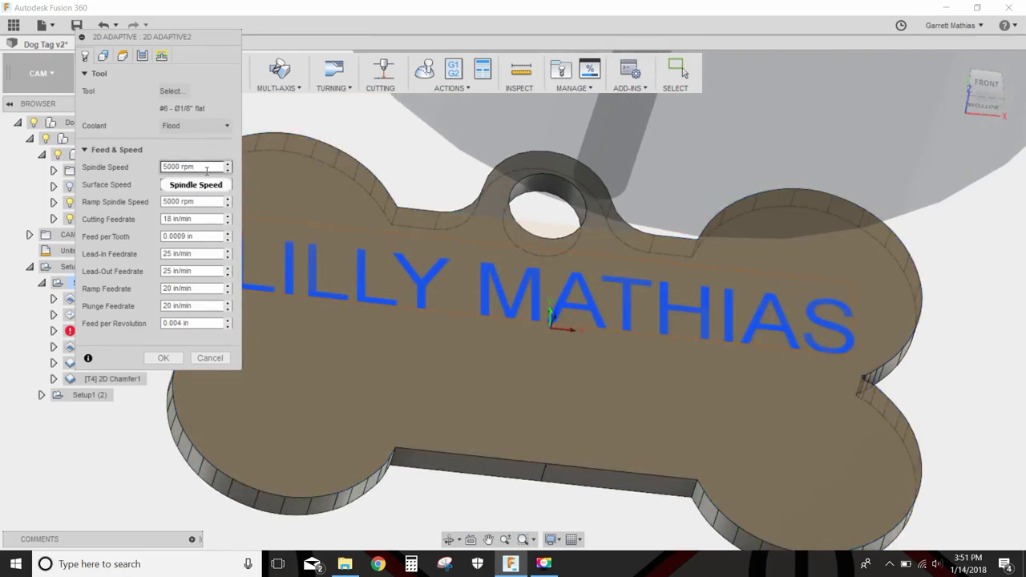
left_click(198, 166)
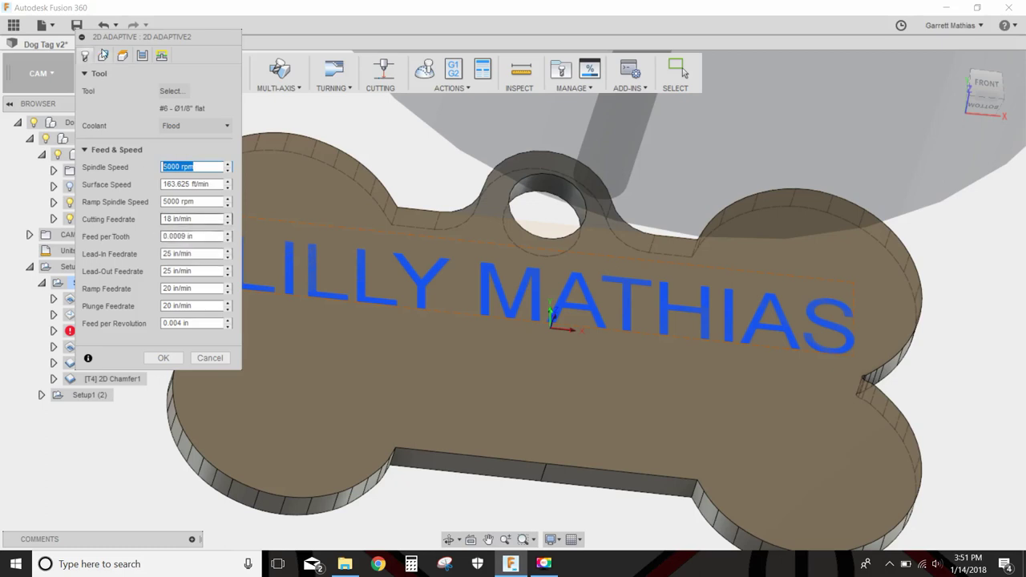
left_click(142, 56)
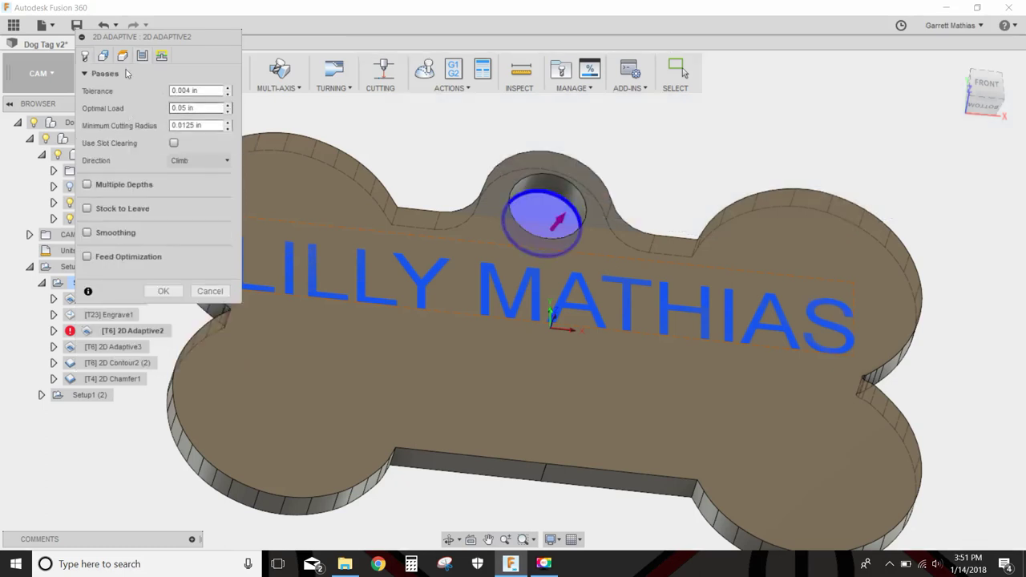
left_click(103, 55)
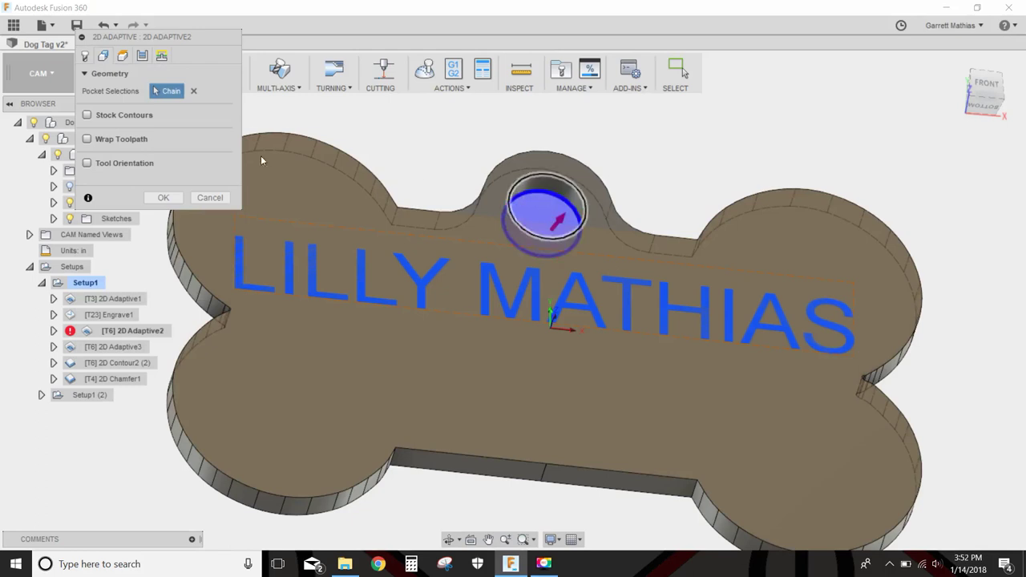
left_click(163, 197)
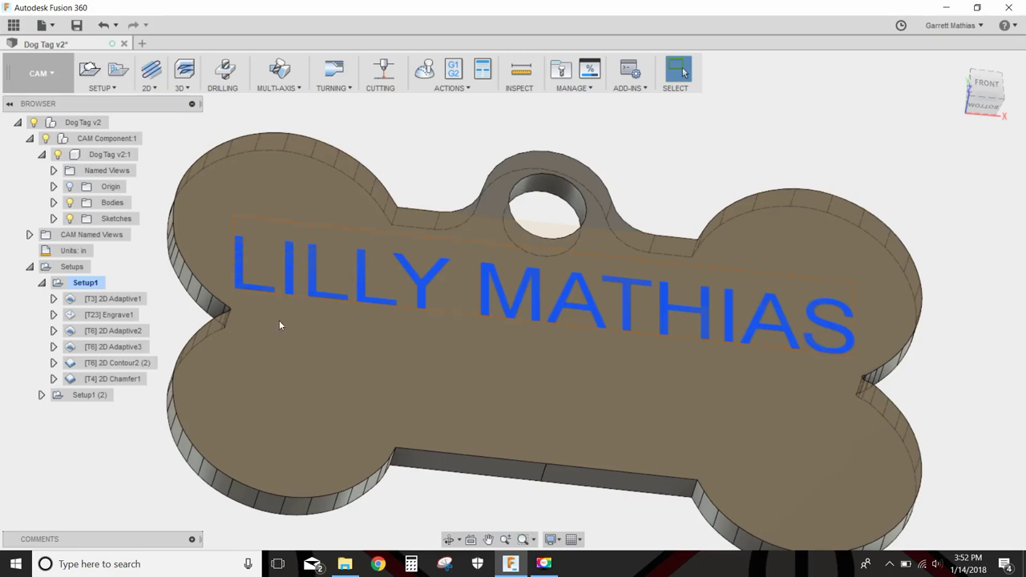
Step: Compare the 2D Adaptive2 toolpath in the loop hole with the 2D Adaptive3 toolpath around the tag's outline
left_click(120, 347)
left_click(124, 332)
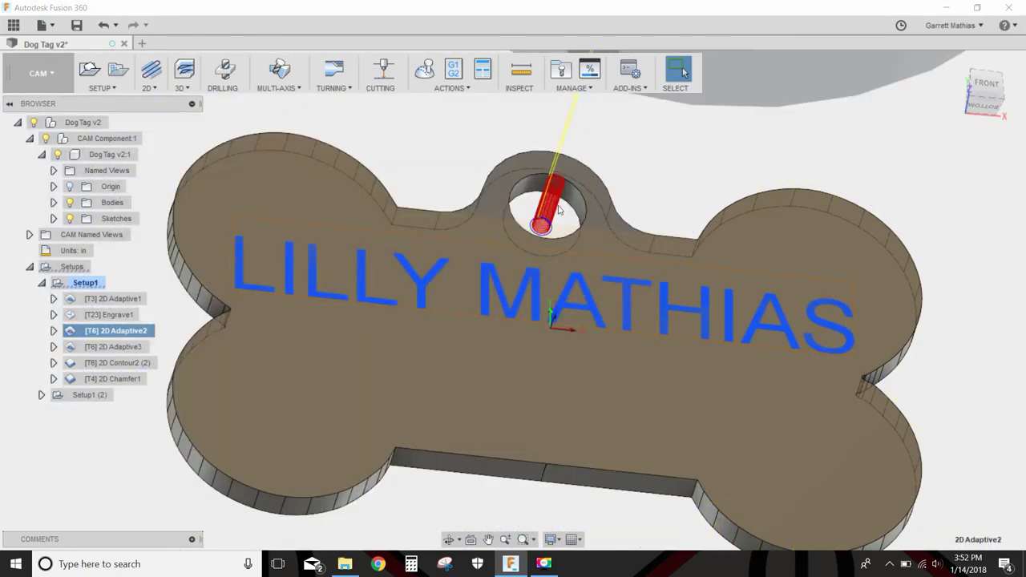
left_click(116, 346)
scroll(374, 292, "down", 3)
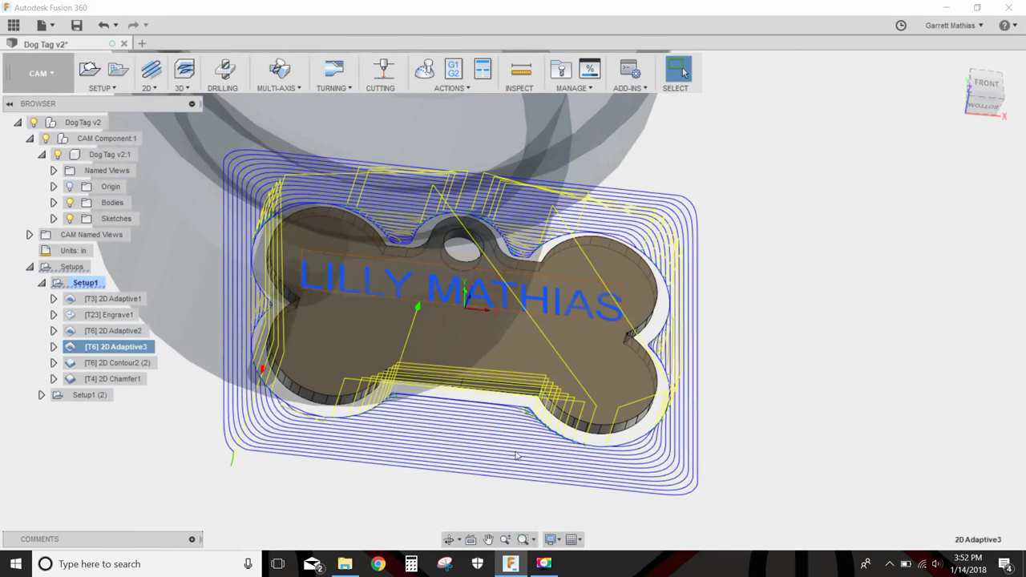
Step: Review the tool, geometry, heights, passes and stock-to-leave settings of 2D Adaptive3, and cancel without changes
double_click(144, 347)
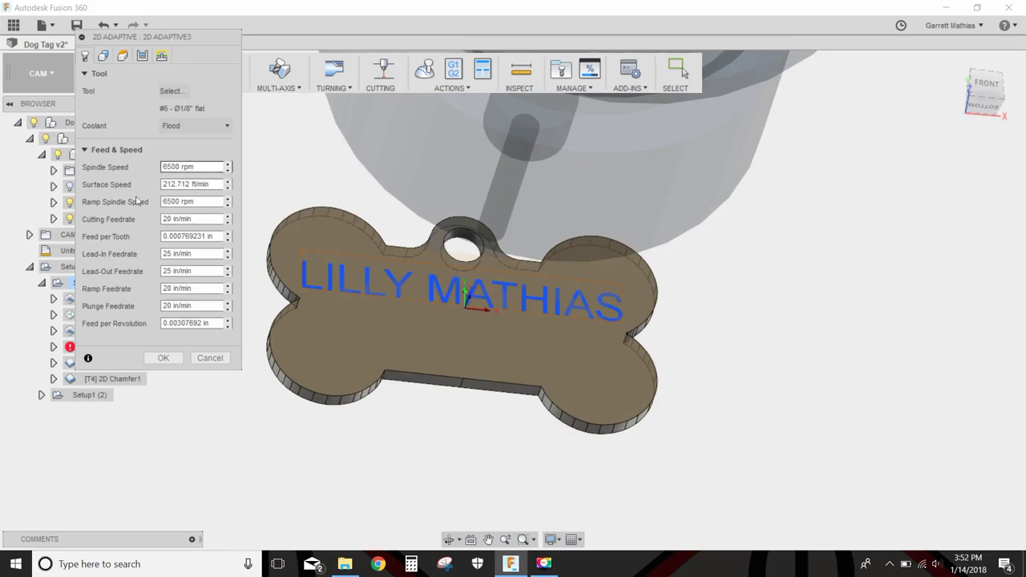
left_click(104, 56)
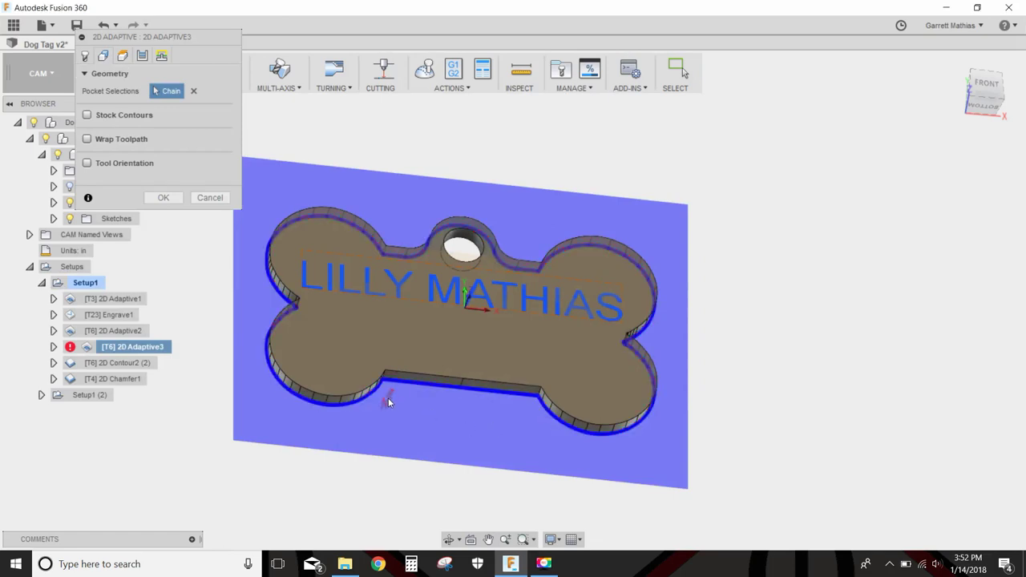
left_click(124, 55)
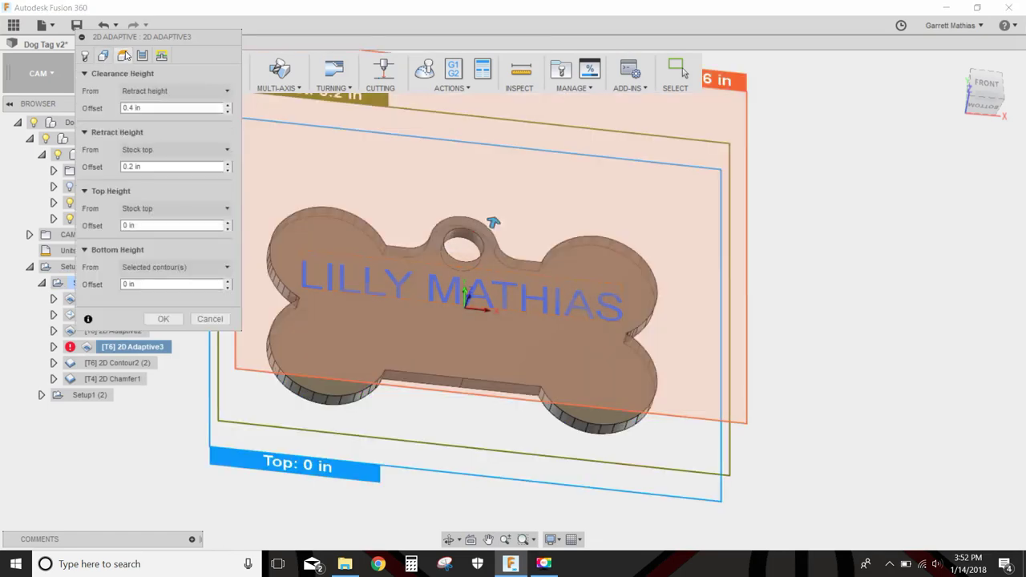
left_click(141, 57)
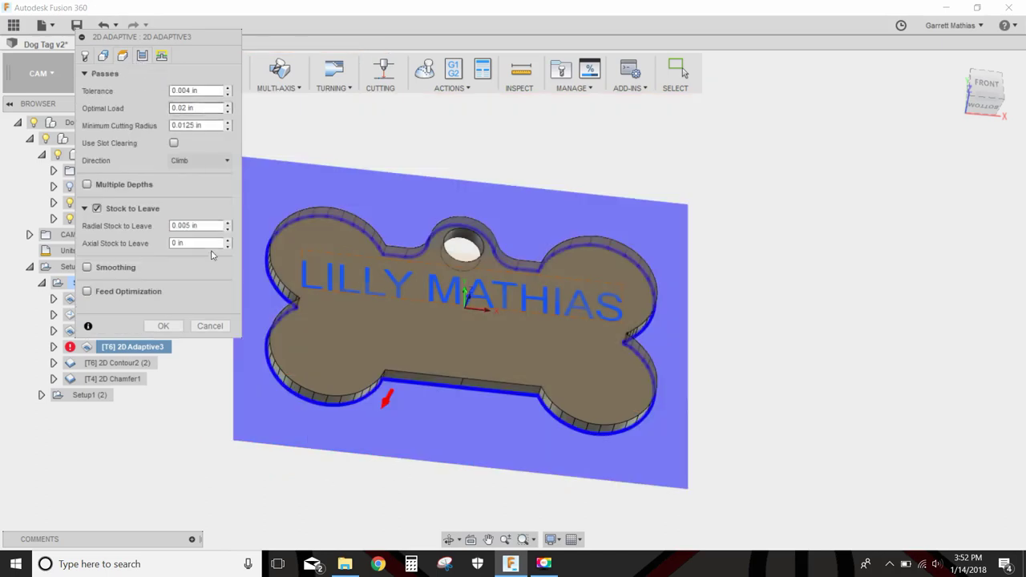
left_click(175, 224)
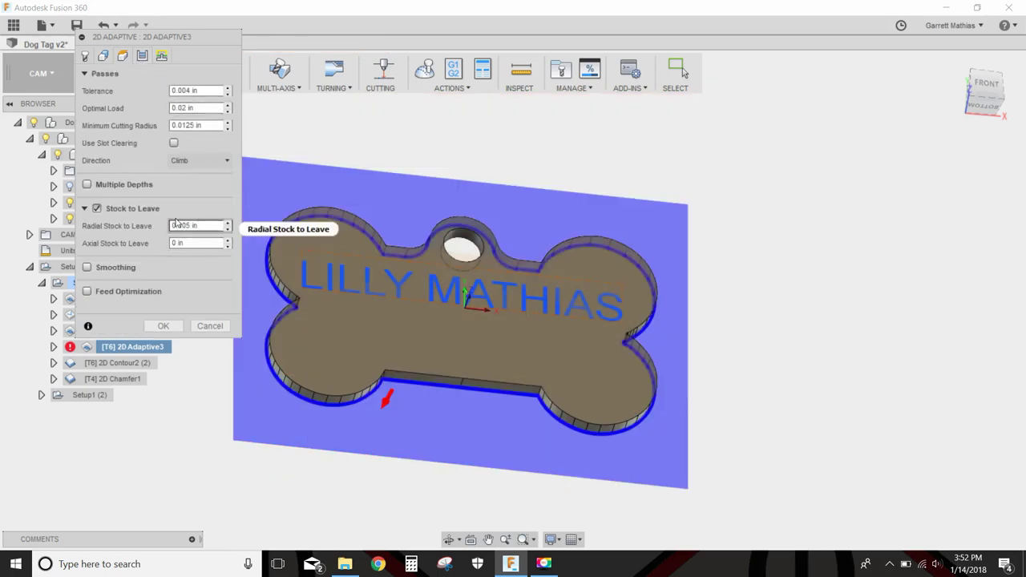
left_click(208, 326)
Step: Examine the 2D Contour2 (2) and 2D Chamfer1 toolpaths along the tag's outer edge
left_click(148, 363)
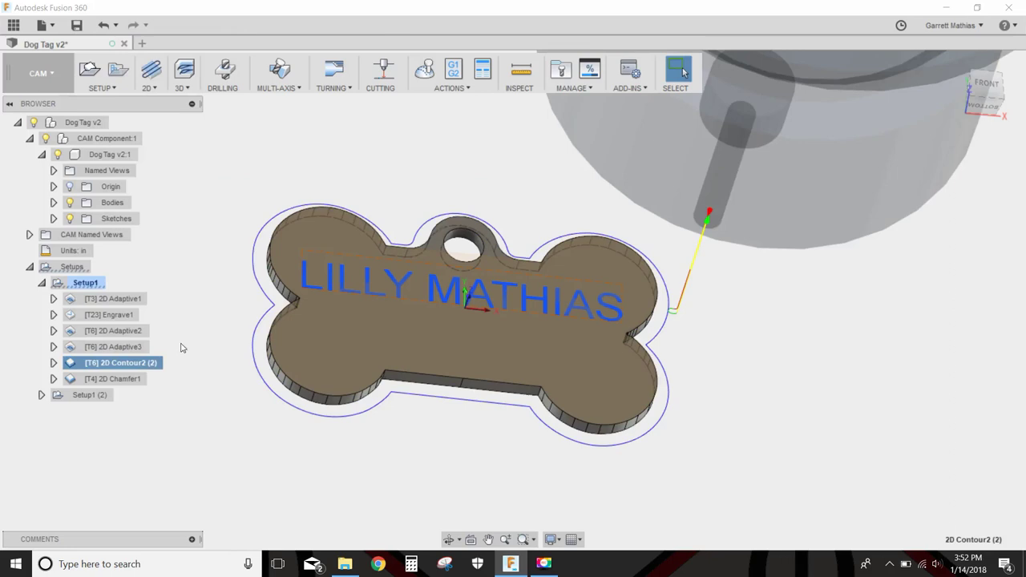
left_click(130, 381)
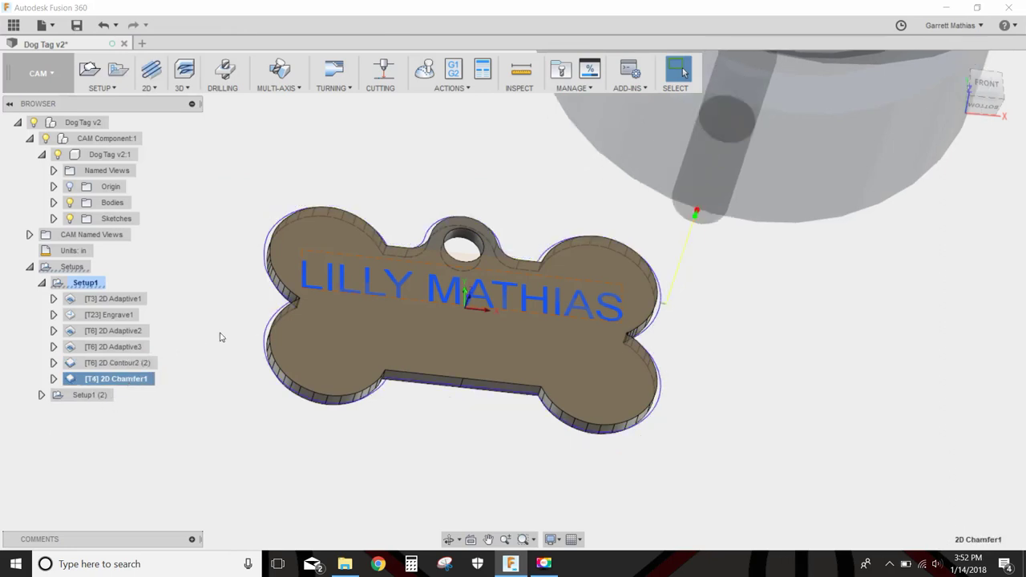
Step: Try a chamfer tip offset of 0.04 in on 2D Chamfer1 and check the toolpath depth edge-on
right_click(141, 382)
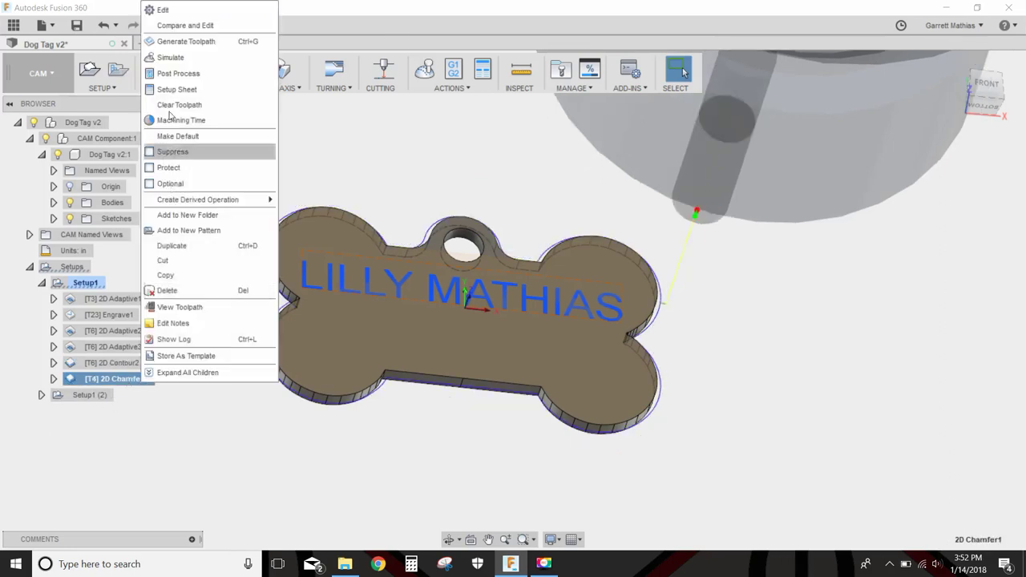
left_click(168, 12)
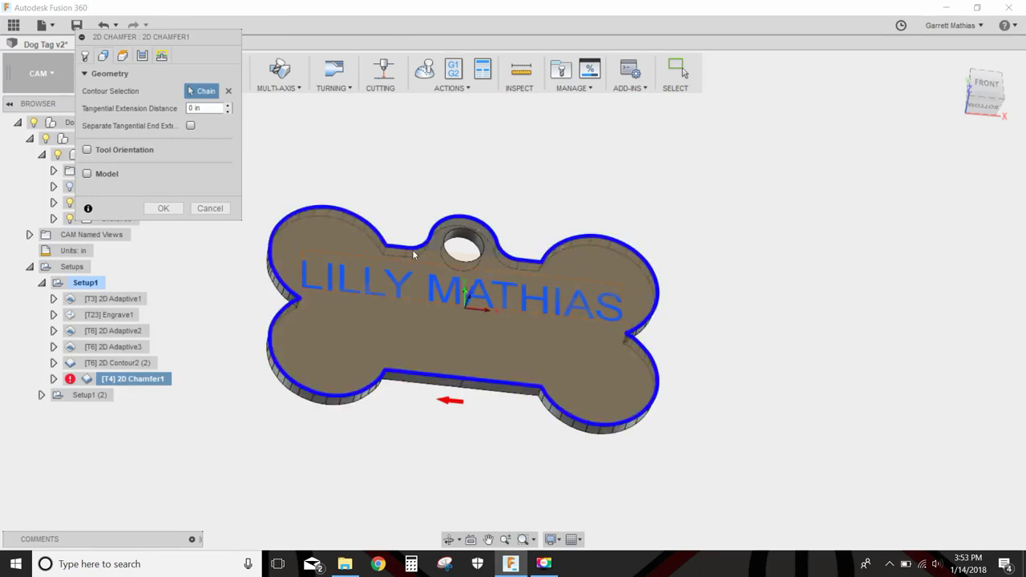
left_click(142, 56)
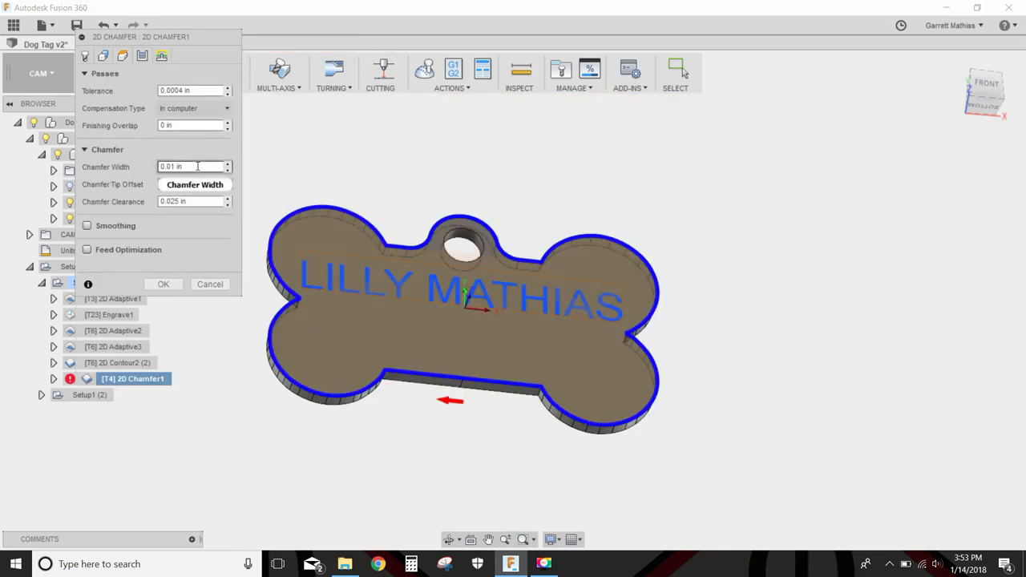
left_click(197, 169)
left_click(197, 184)
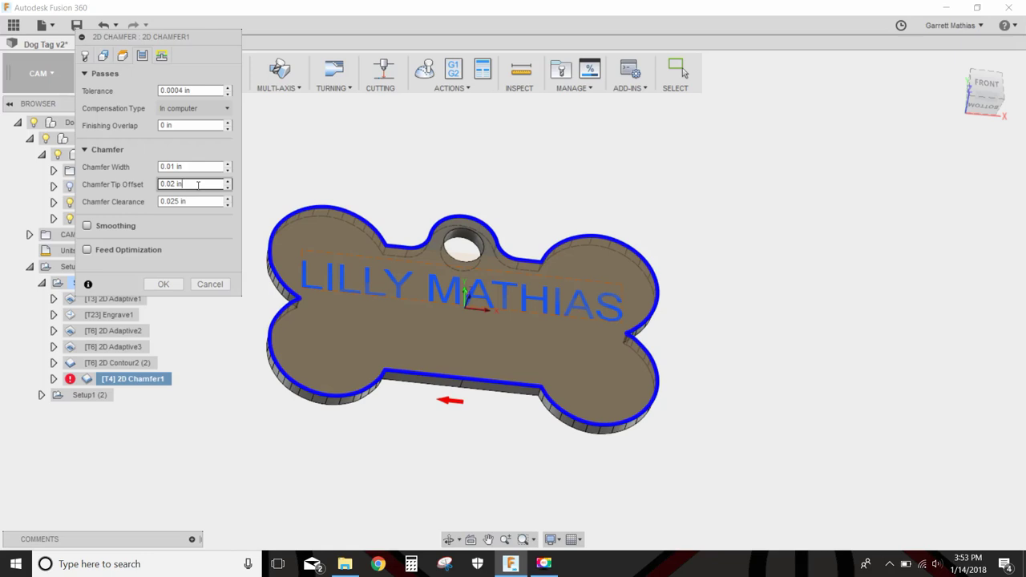
left_click(985, 107)
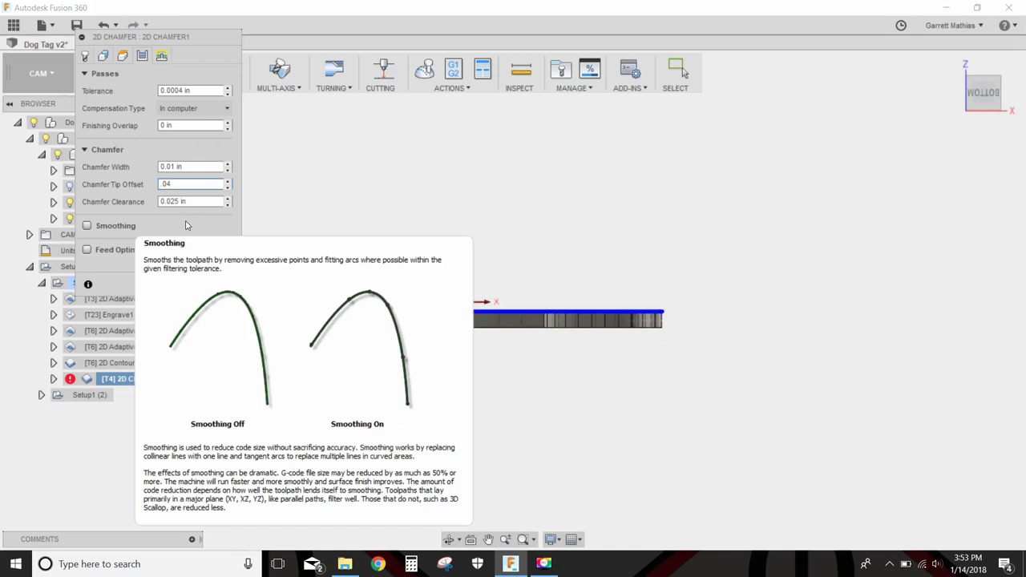
type(".04")
key("Return")
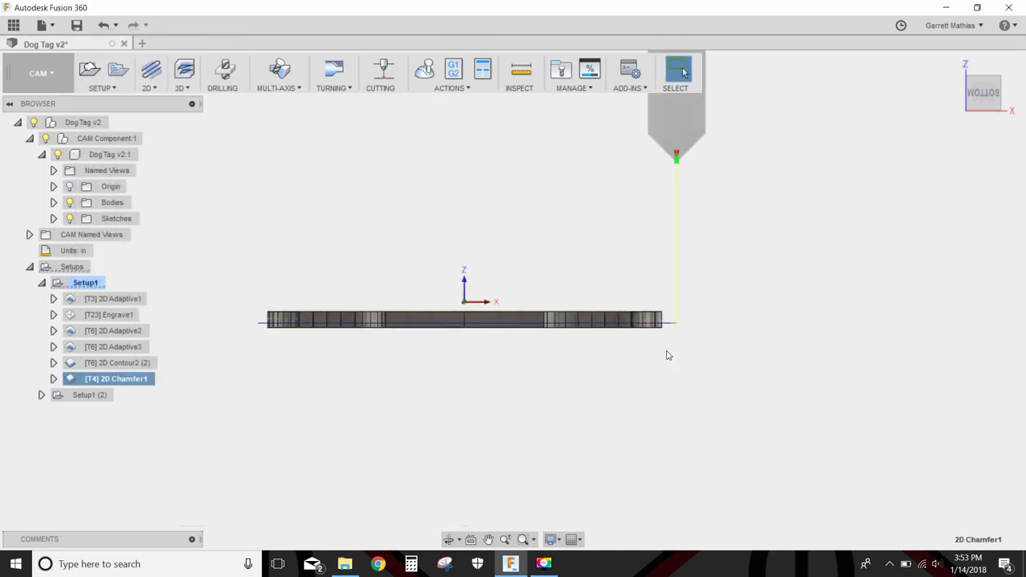
scroll(669, 336, "up", 3)
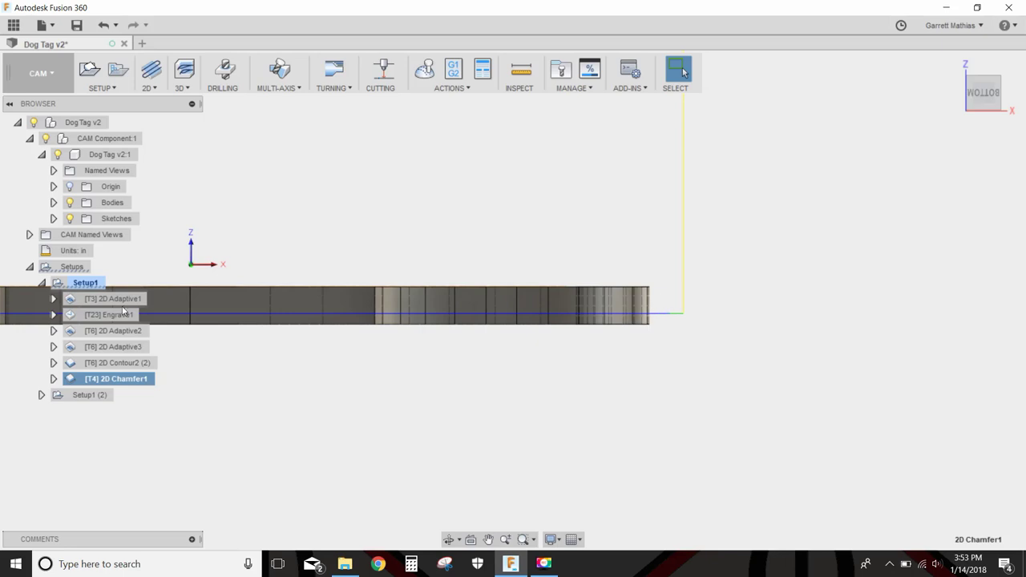
Step: Restore the chamfer tip offset of 2D Chamfer1 to its original 0.02 in and recheck the toolpath depth edge-on
right_click(123, 380)
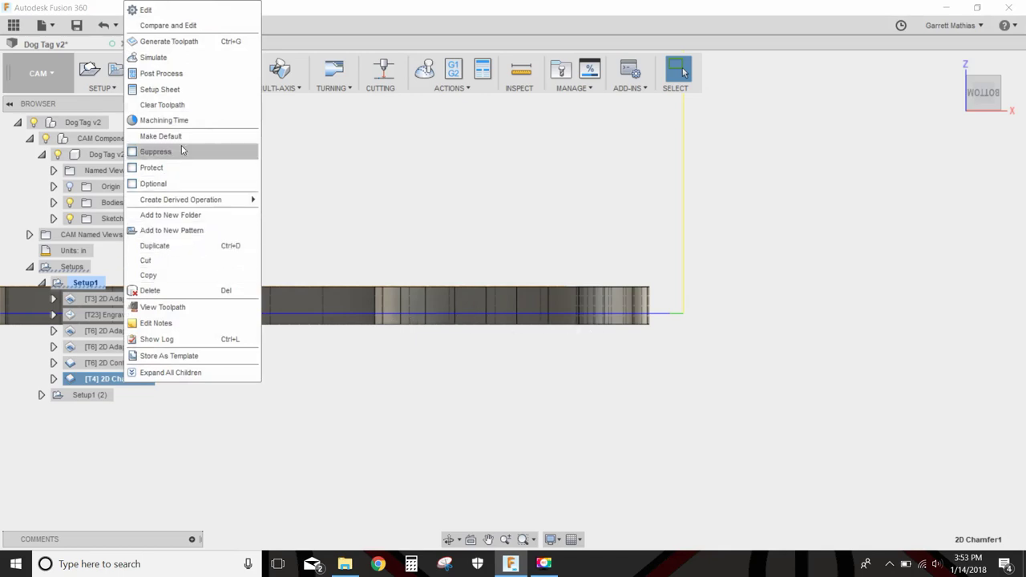
left_click(144, 10)
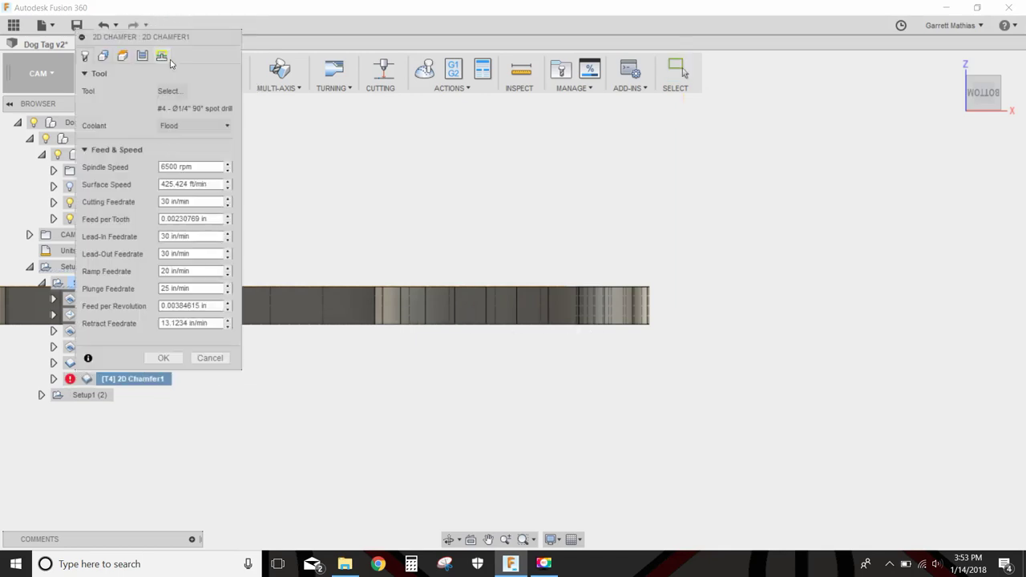
left_click(141, 55)
left_click(195, 184)
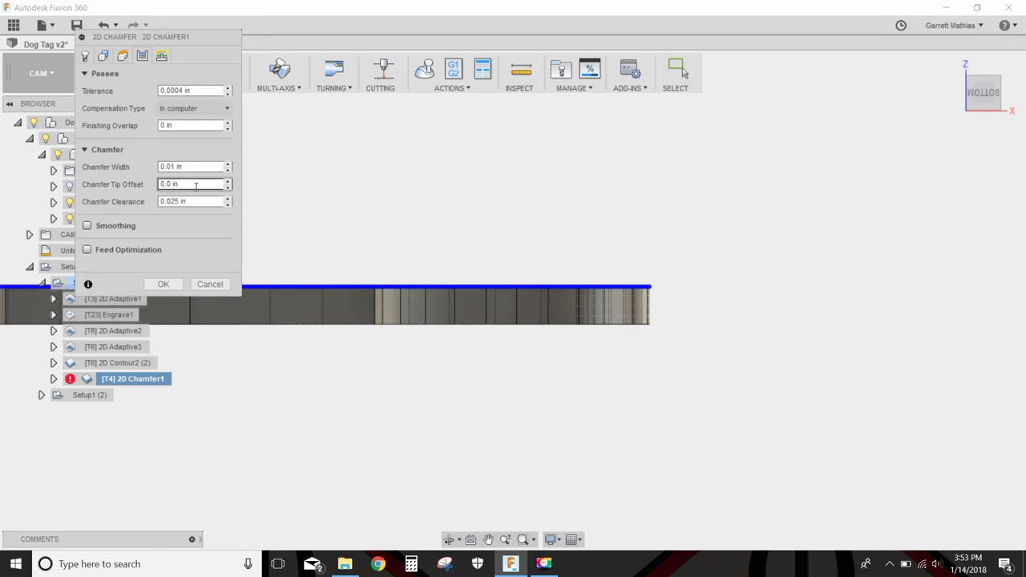
key("Return")
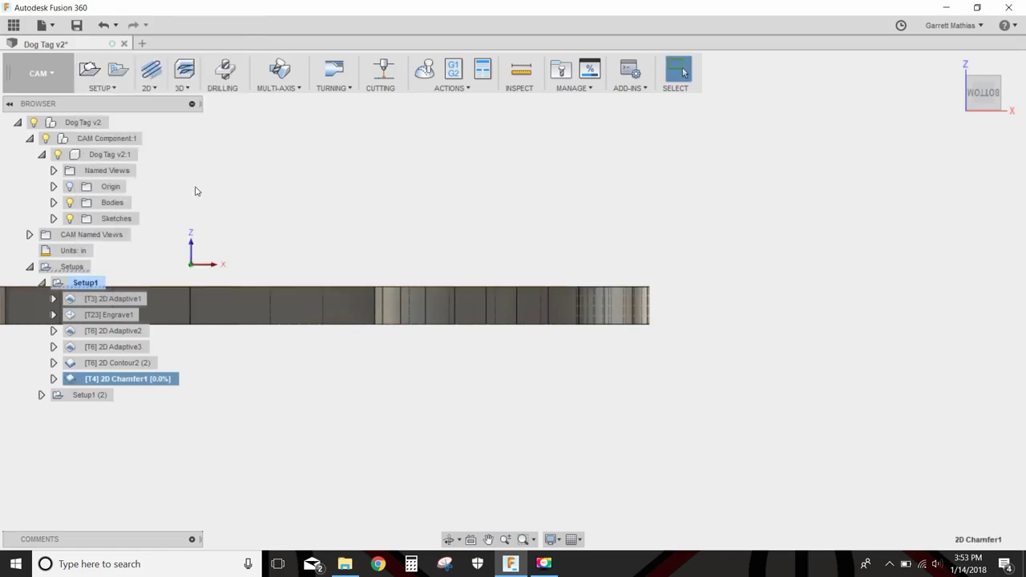
scroll(593, 338, "down", 2)
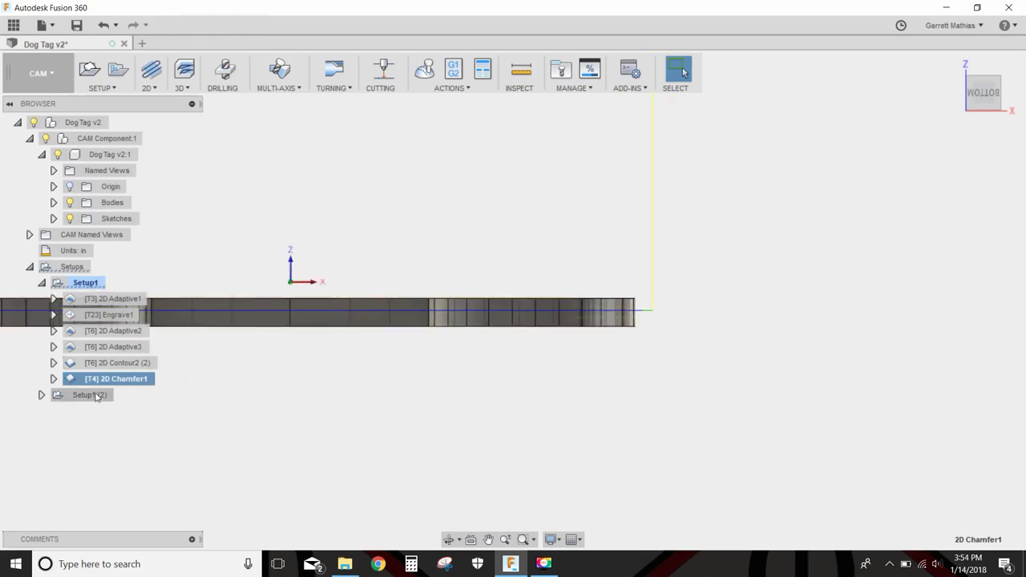
Step: Examine the 2D Chamfer1 toolpath at an angle, along with the 2D Adaptive2 and 2D Adaptive3 toolpaths
scroll(282, 348, "down", 2)
middle_click_drag(294, 341, 377, 295, "shift")
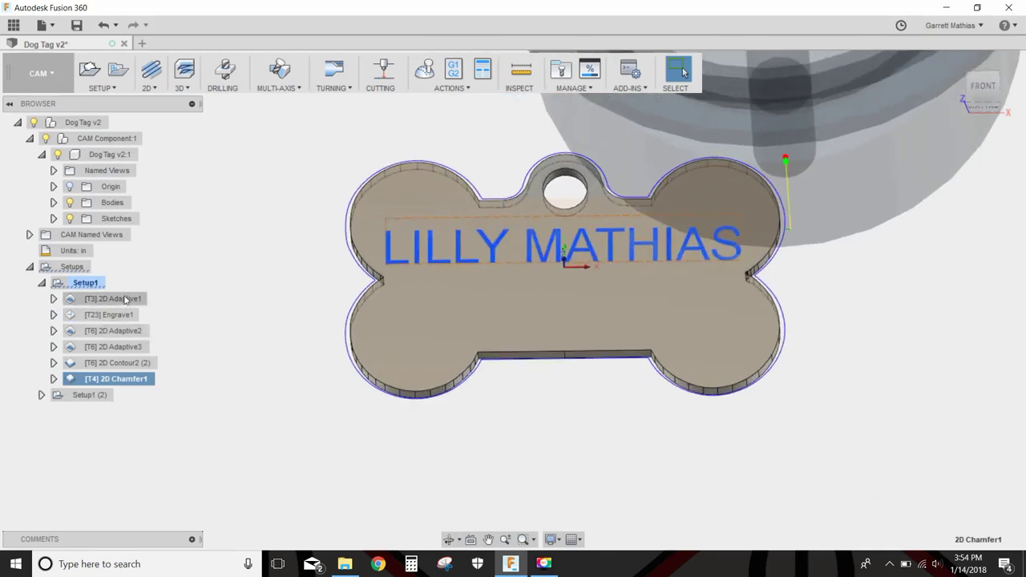
left_click(113, 330)
left_click(116, 346)
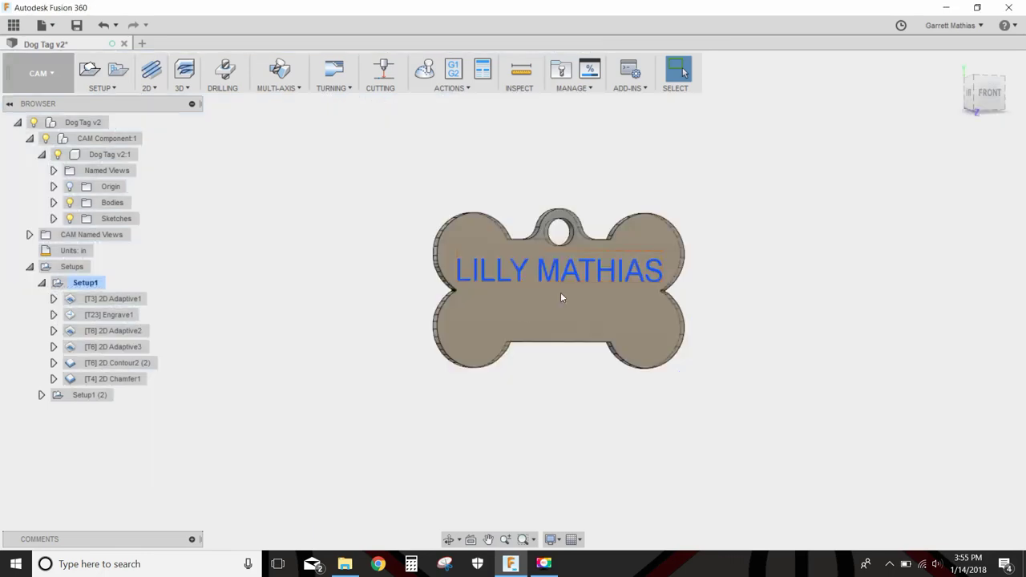
scroll(494, 271, "up", 3)
scroll(534, 291, "down", 4)
middle_click_drag(580, 335, 552, 285, "shift")
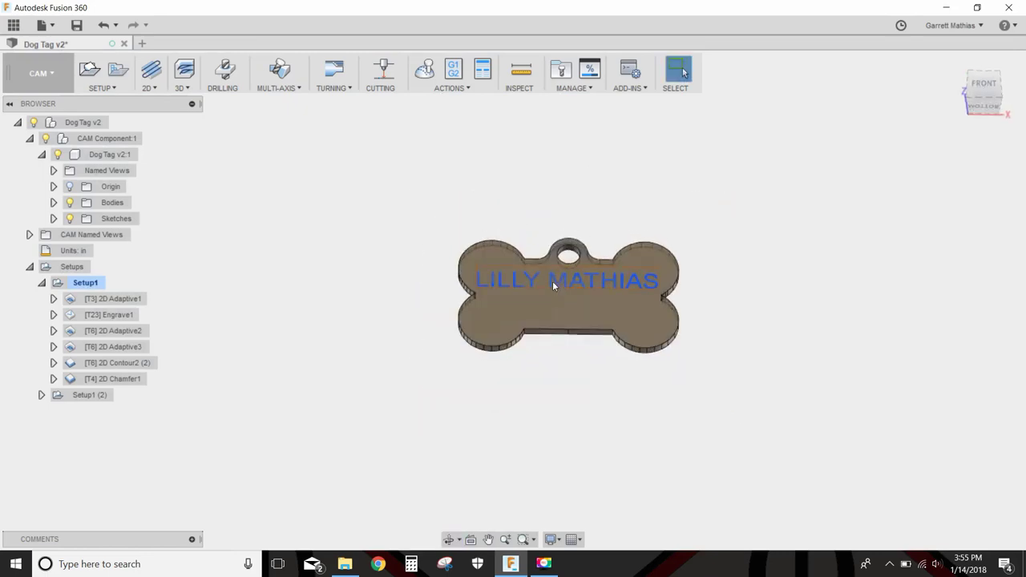